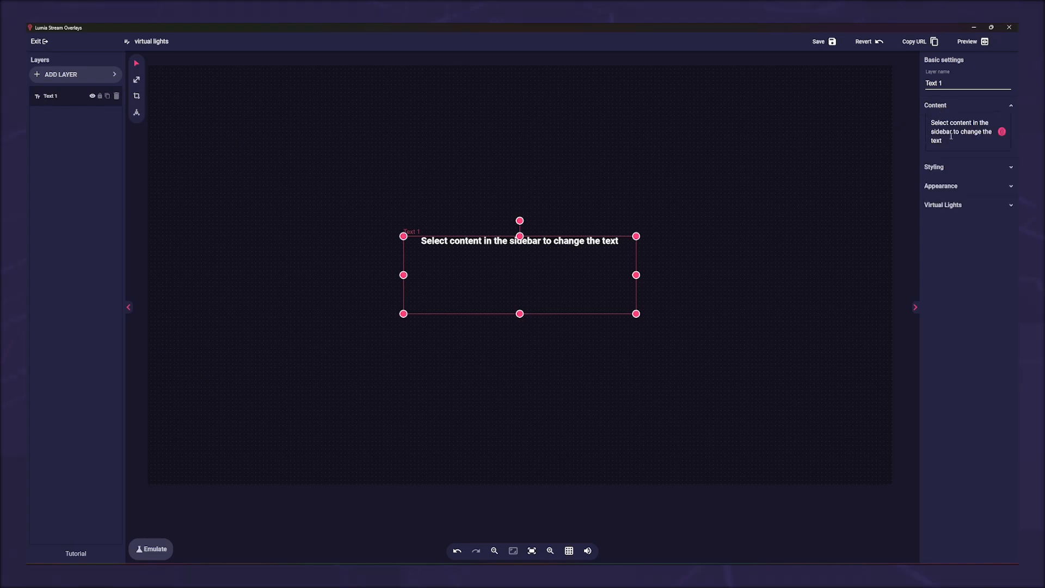
# Replace the text layer's placeholder content with the variable {{twitch_last_follower}}
pyautogui.moveTo(944, 140); pyautogui.dragTo(920, 123)
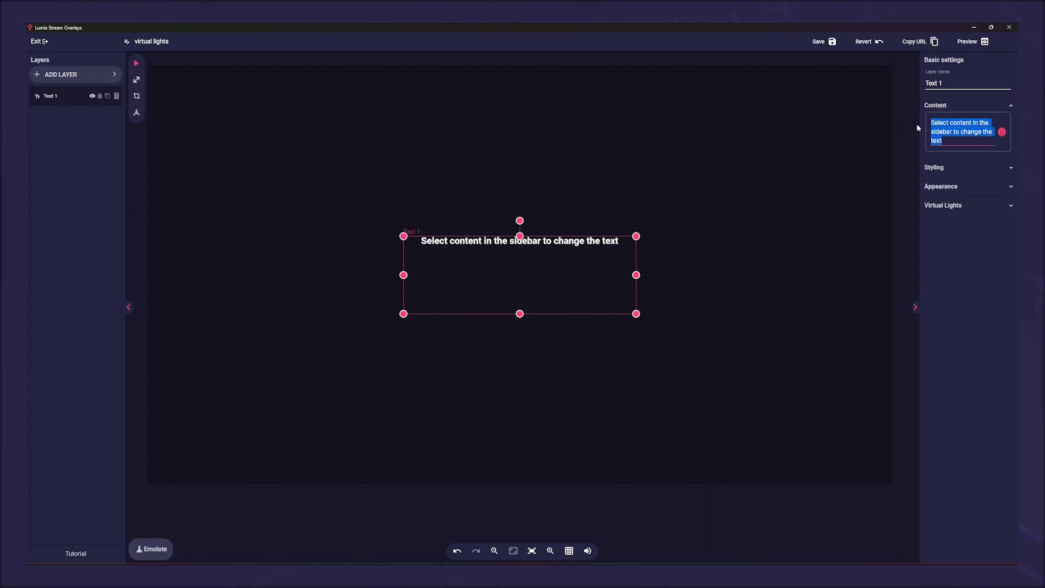
pyautogui.write('{{twit')
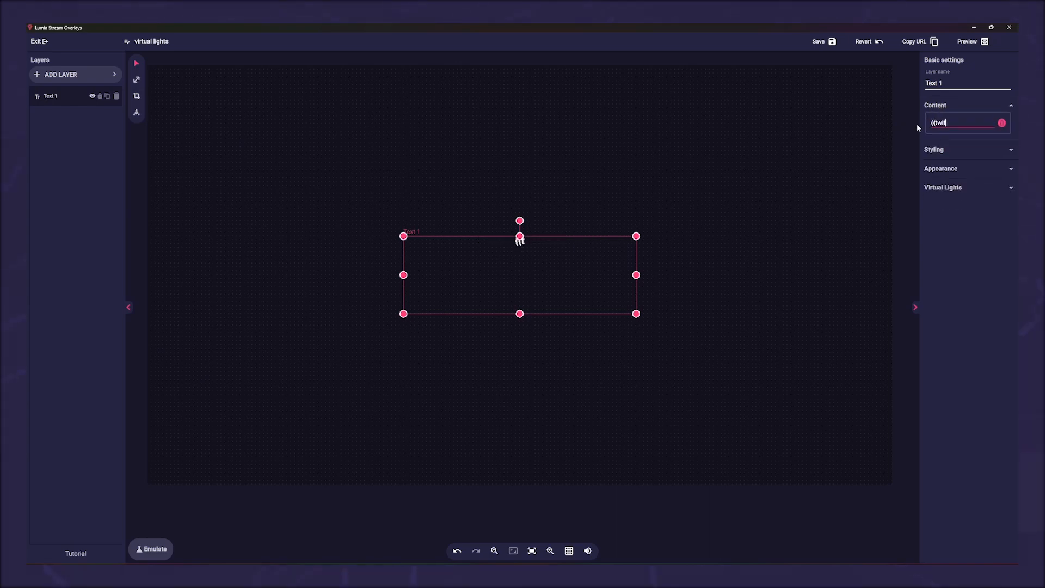
pyautogui.write('ch_last_follower')
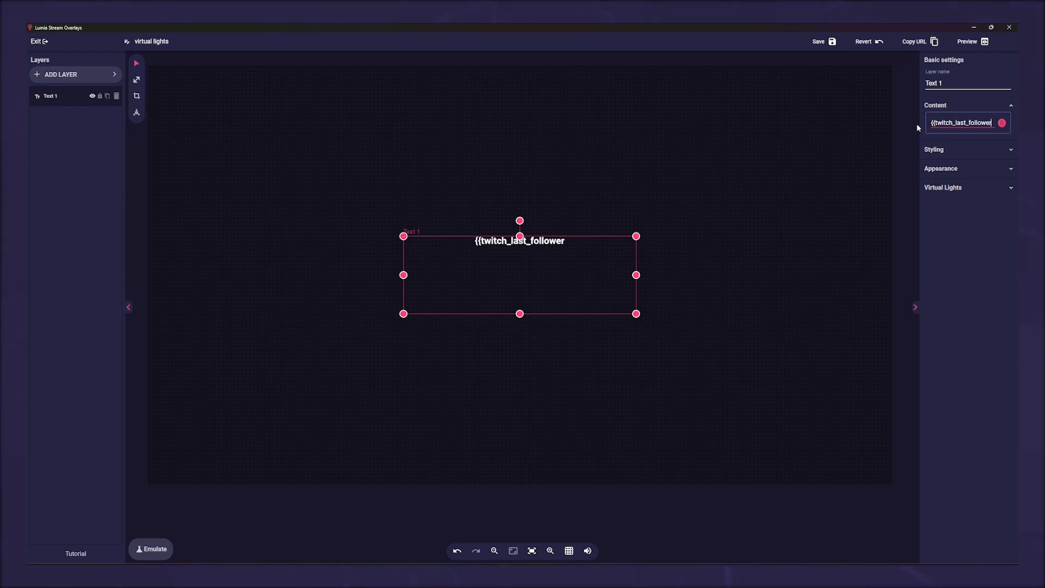
pyautogui.write('}}')
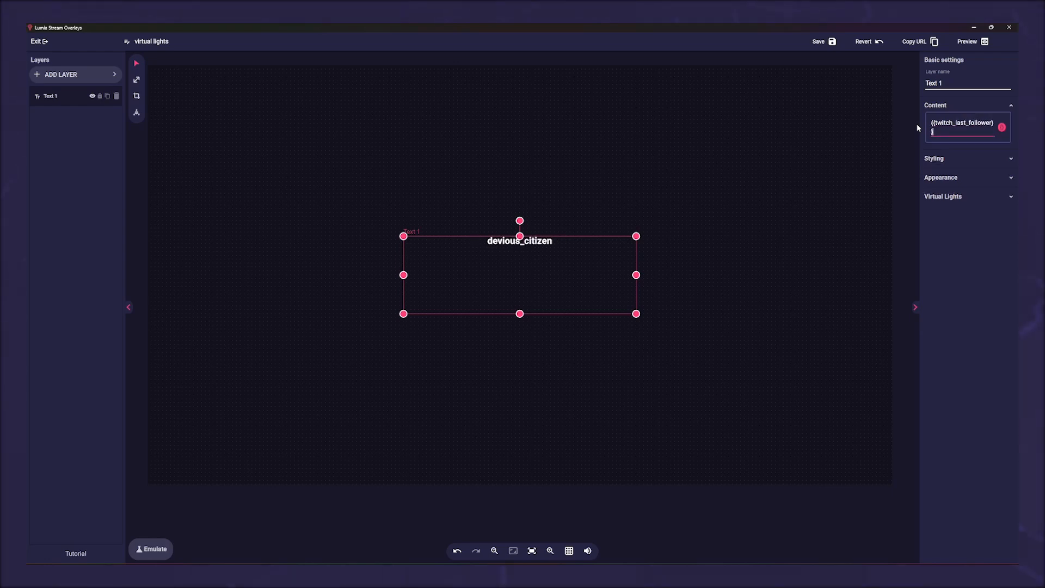
# Change the text layer's font to Verdana in its styling settings
pyautogui.click(934, 158)
pyautogui.click(961, 207)
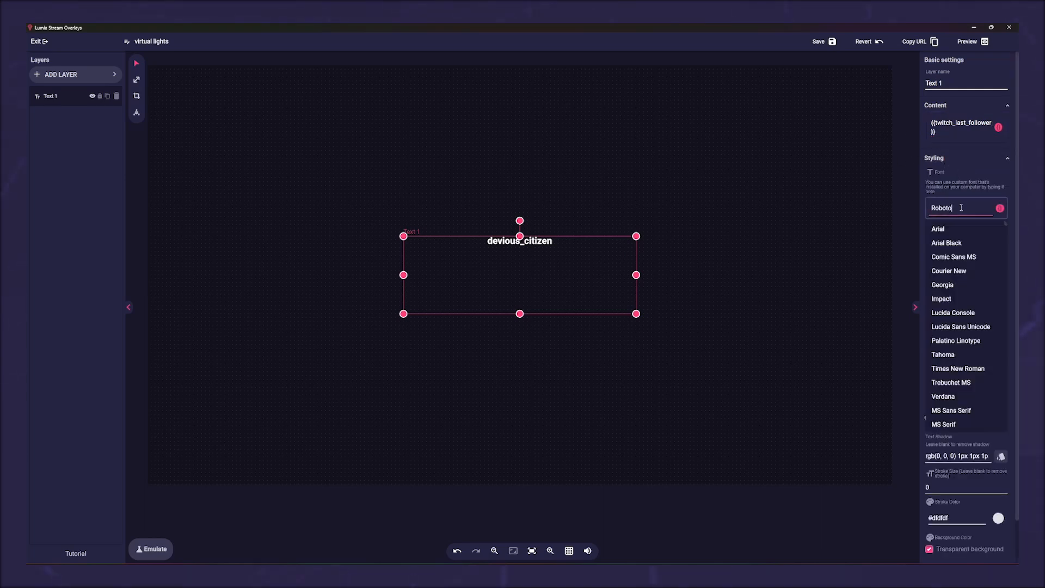
pyautogui.click(947, 396)
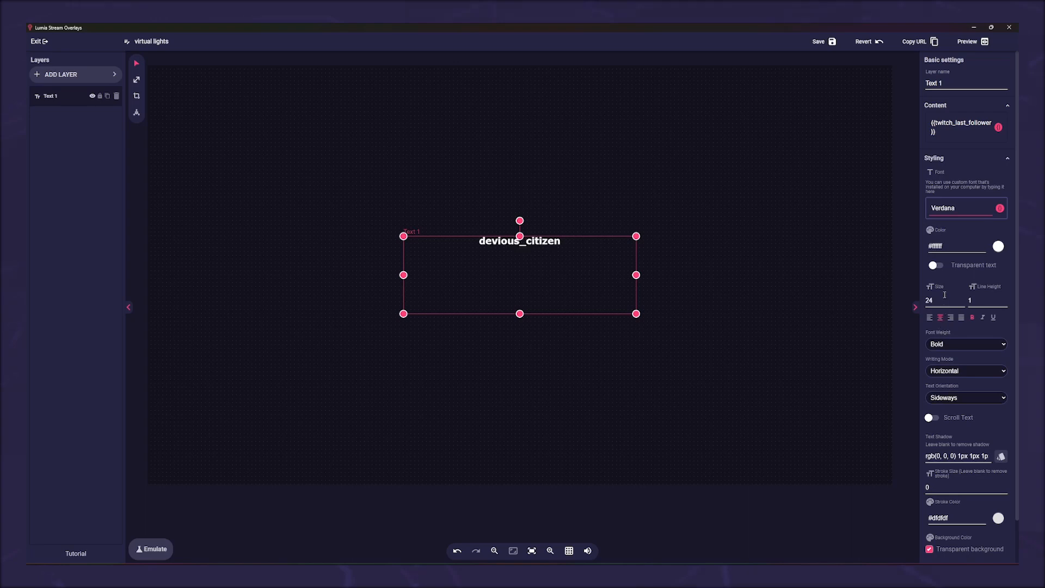
pyautogui.click(949, 159)
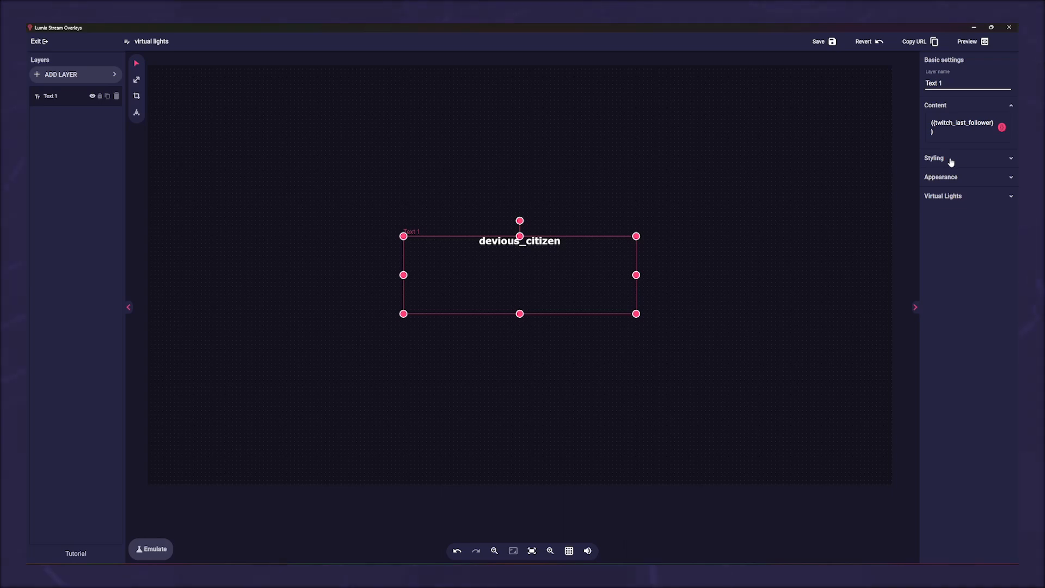
# Create a new virtual light named "Only for text" from the text layer's virtual light settings
pyautogui.click(950, 199)
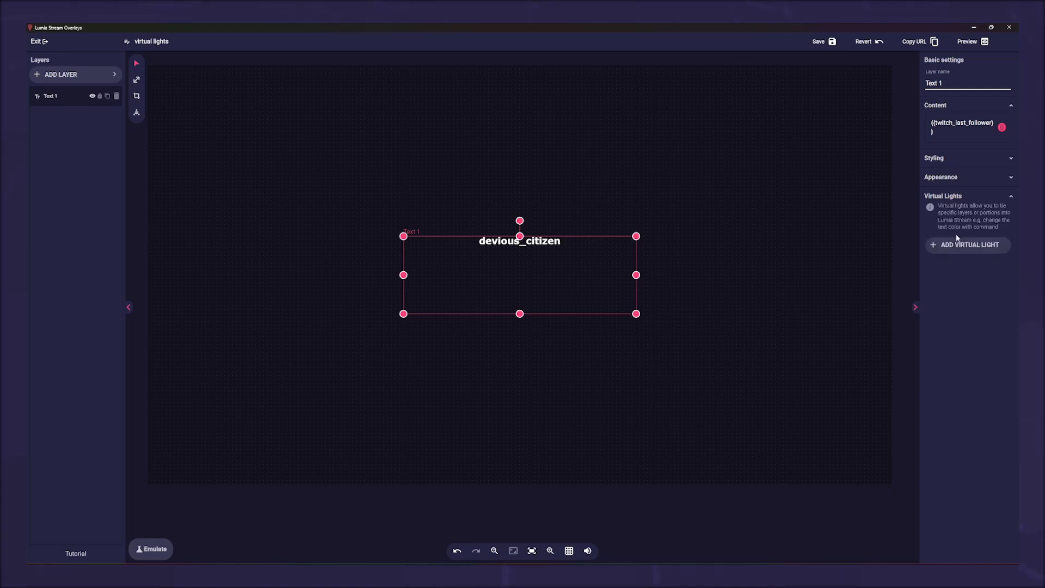
pyautogui.click(950, 246)
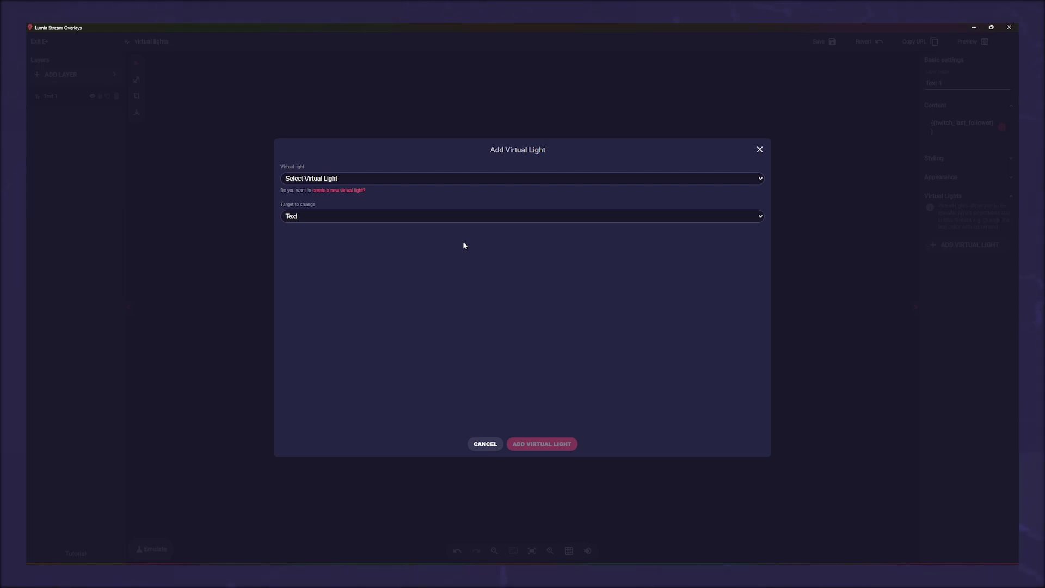
pyautogui.click(351, 194)
pyautogui.click(343, 180)
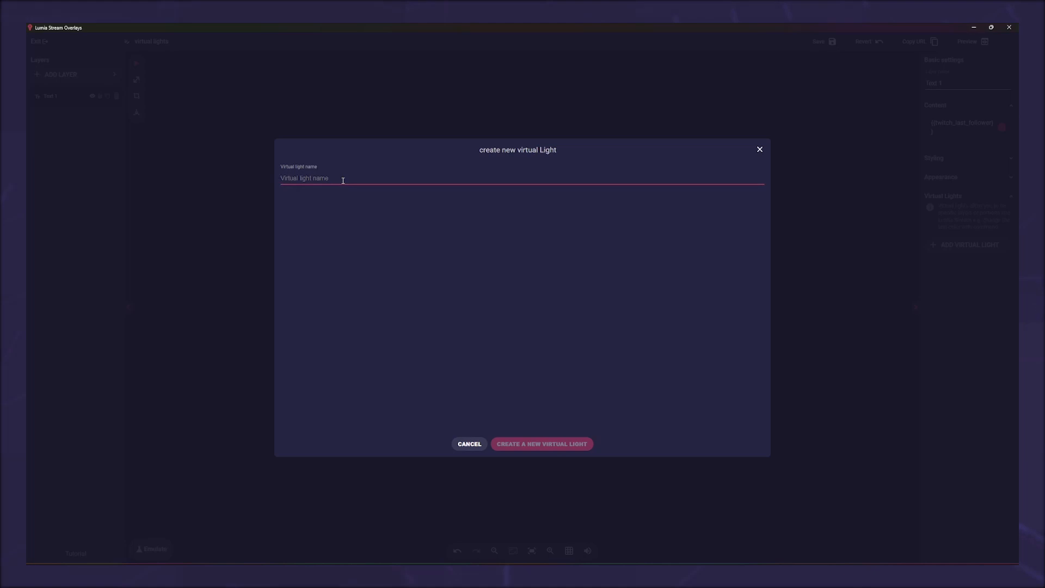
pyautogui.write('Only for text')
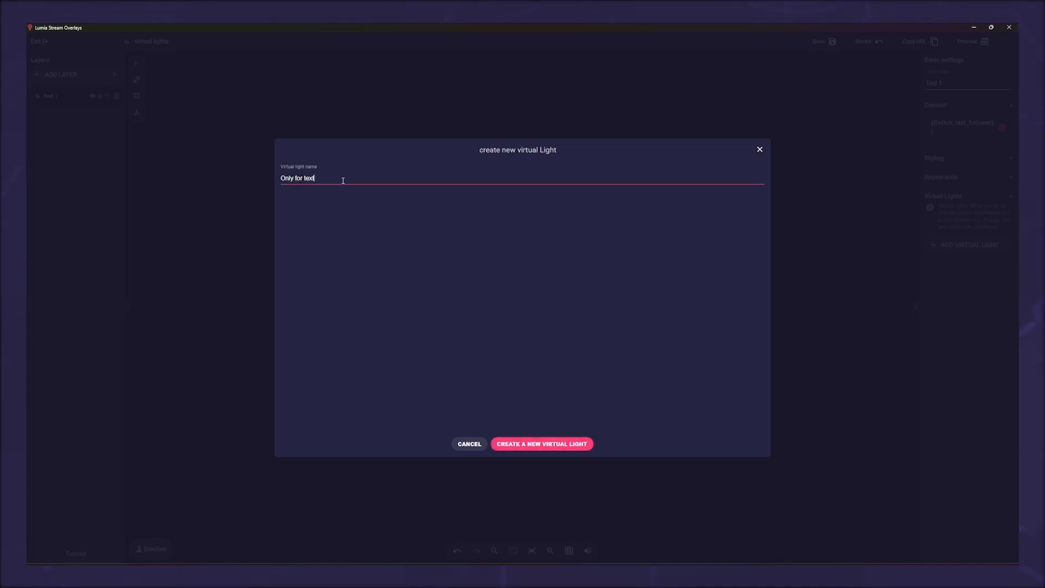
pyautogui.click(541, 443)
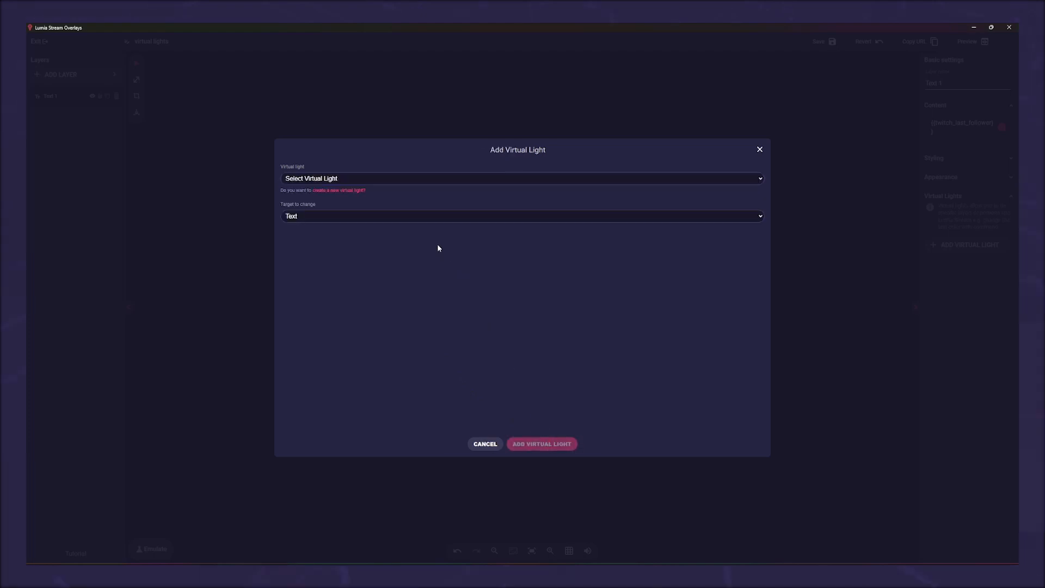
# Add the Only For Text virtual light to the text layer with Text as the target to change
pyautogui.click(389, 180)
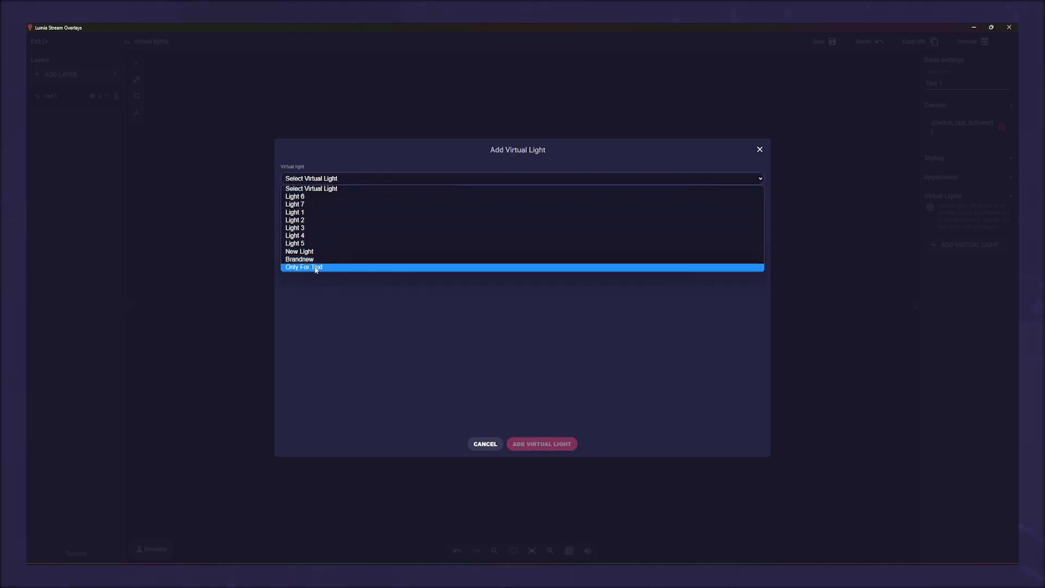
pyautogui.click(316, 268)
pyautogui.click(353, 220)
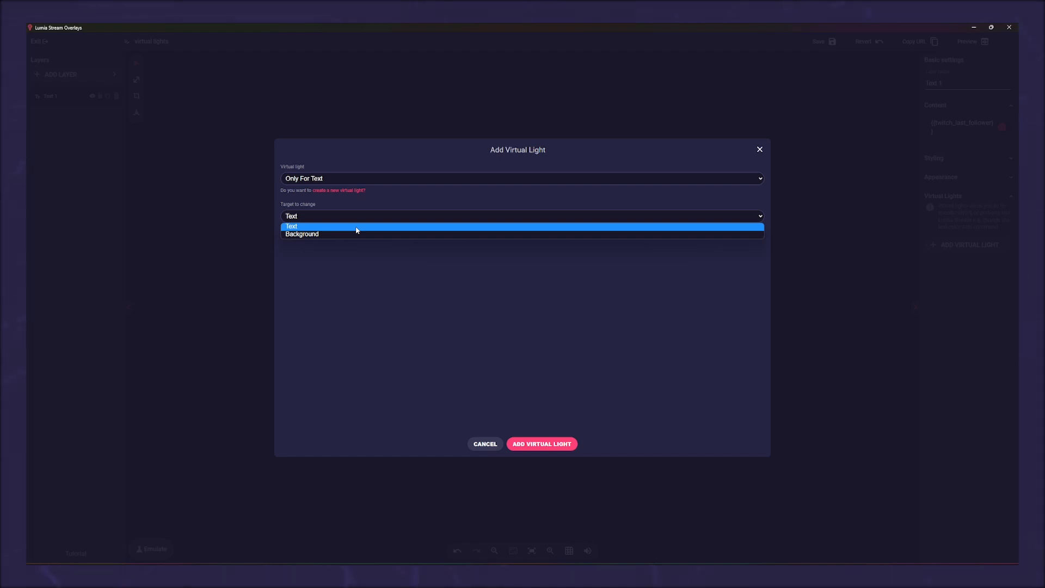
pyautogui.click(357, 228)
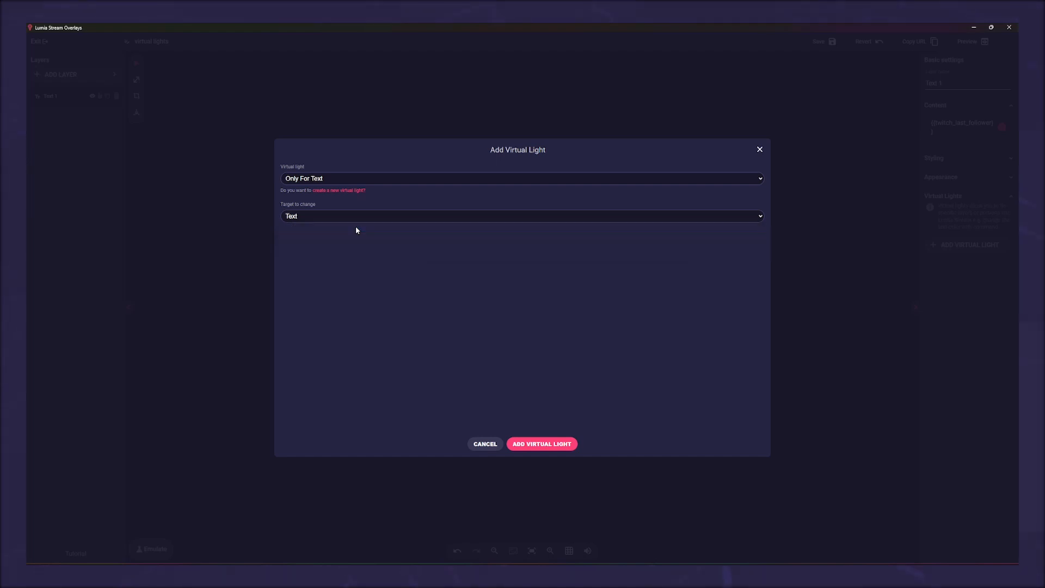
pyautogui.click(543, 446)
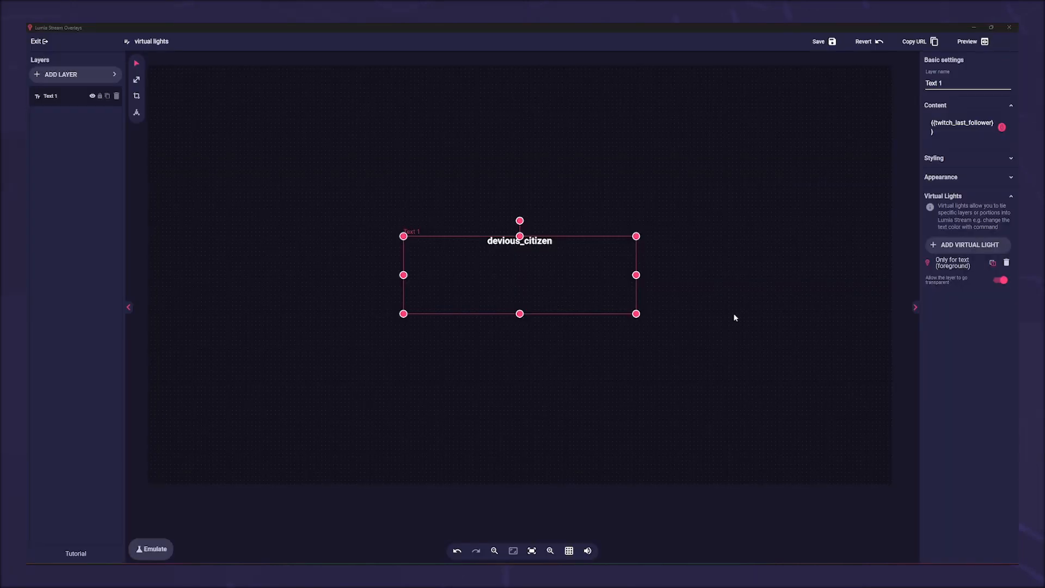
pyautogui.click(1000, 281)
pyautogui.click(998, 282)
# Switch to the main Lumia Stream window and add the Only for text light to the third slot of the snow scene
pyautogui.hotkey('alt', 'Tab')
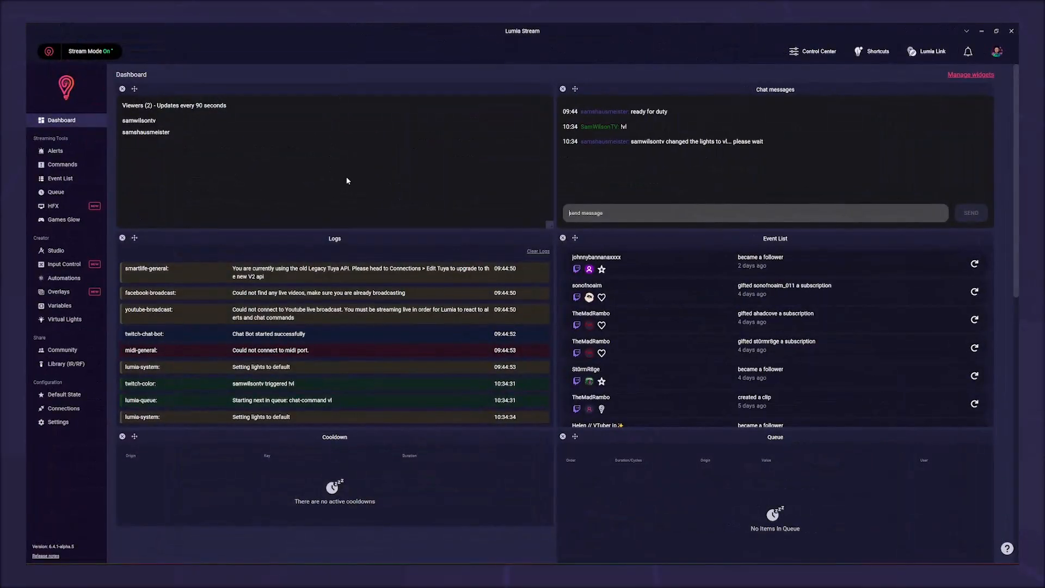
pyautogui.click(56, 251)
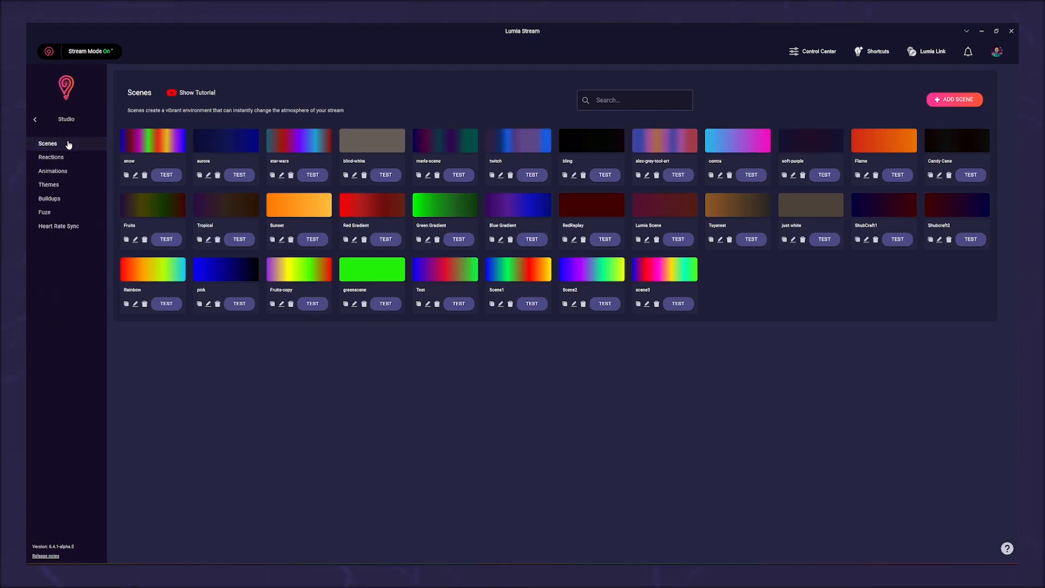
pyautogui.click(135, 174)
pyautogui.scroll(-5, 170, 401)
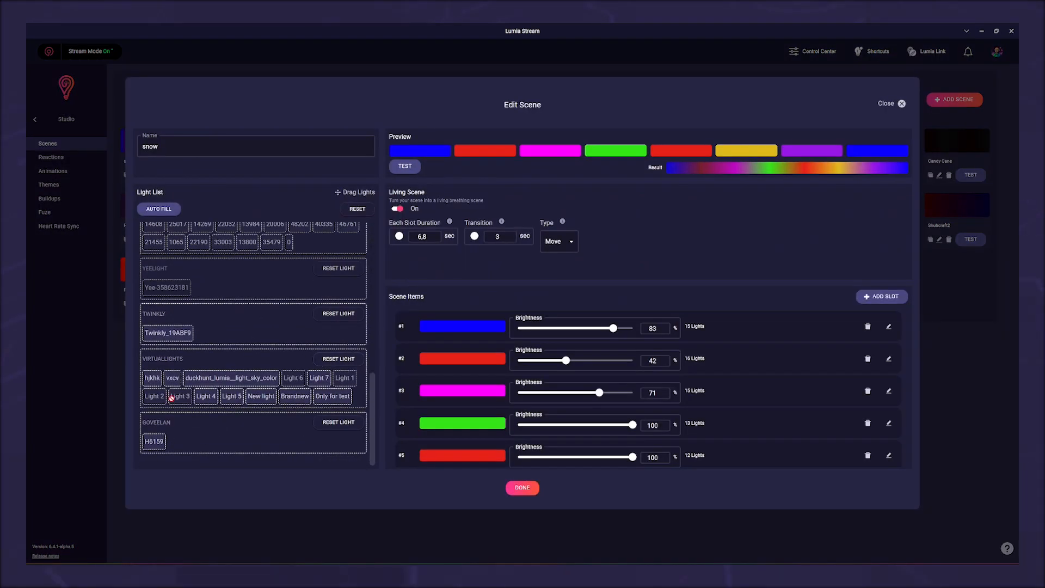
pyautogui.moveTo(329, 397); pyautogui.dragTo(736, 397)
pyautogui.click(522, 488)
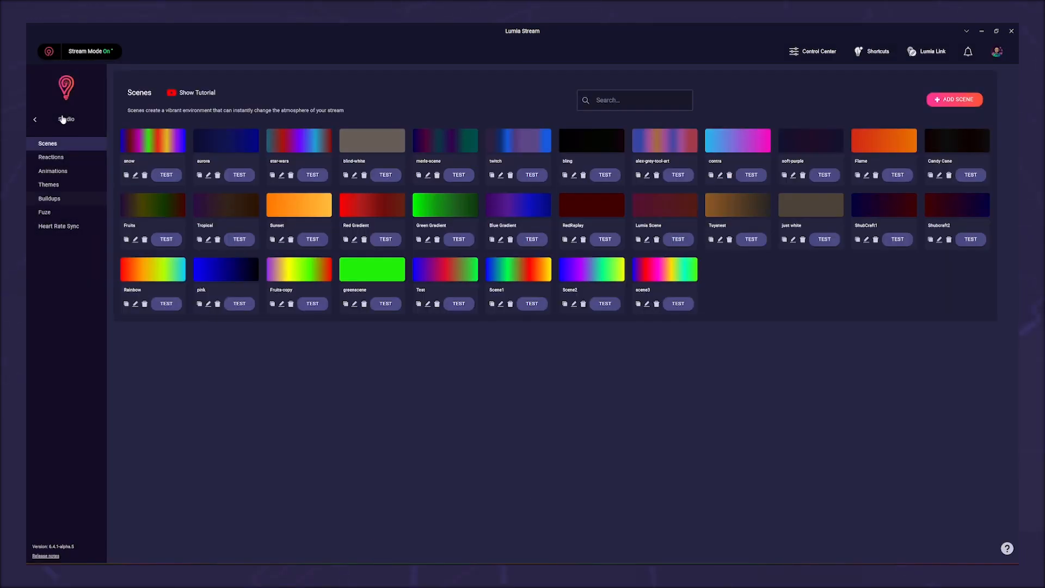
# Set the default light state to the Snow scene
pyautogui.click(36, 119)
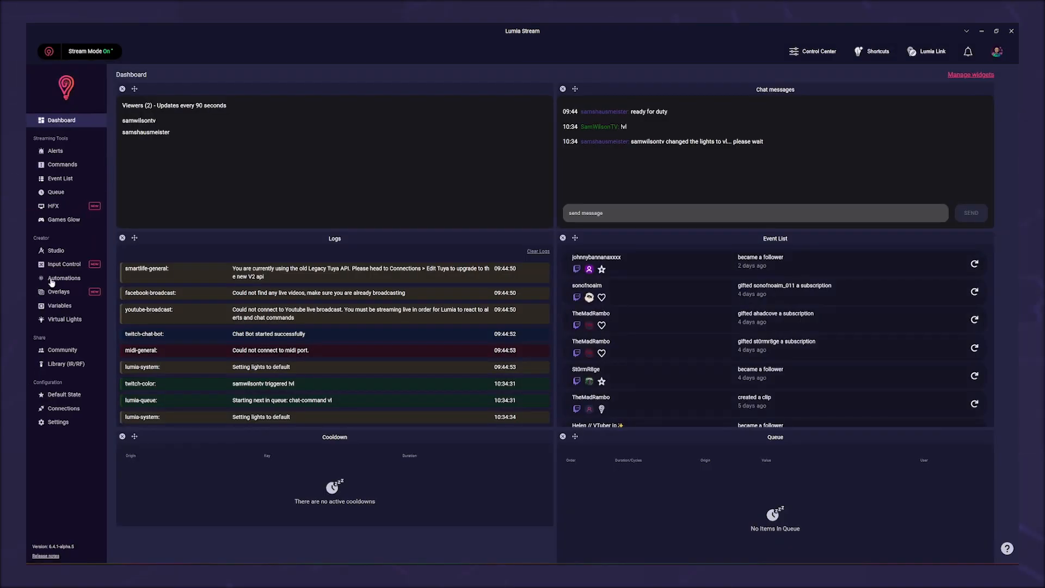
pyautogui.click(64, 395)
pyautogui.click(146, 152)
pyautogui.click(237, 141)
pyautogui.click(376, 270)
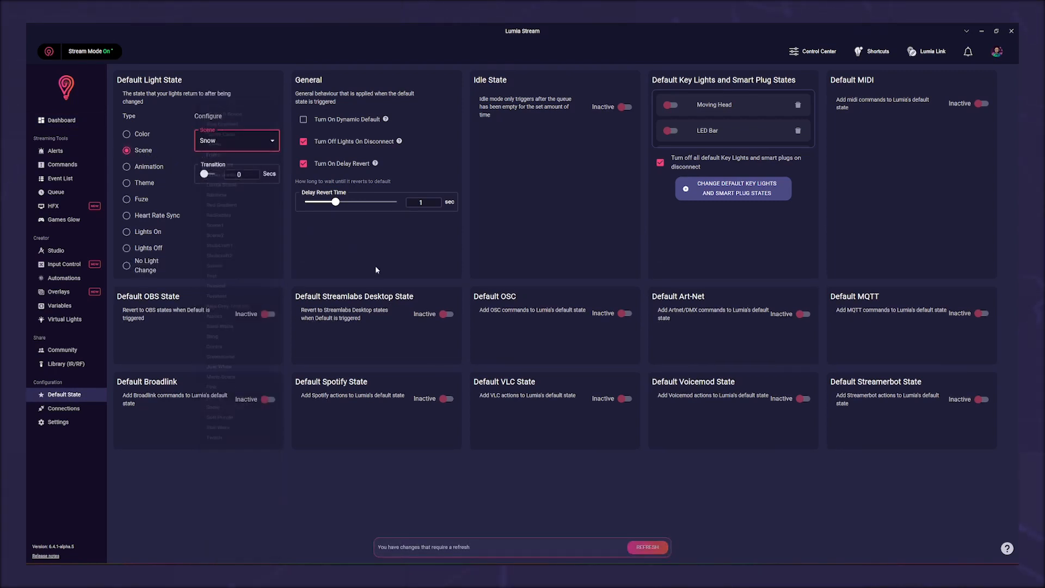
pyautogui.click(62, 120)
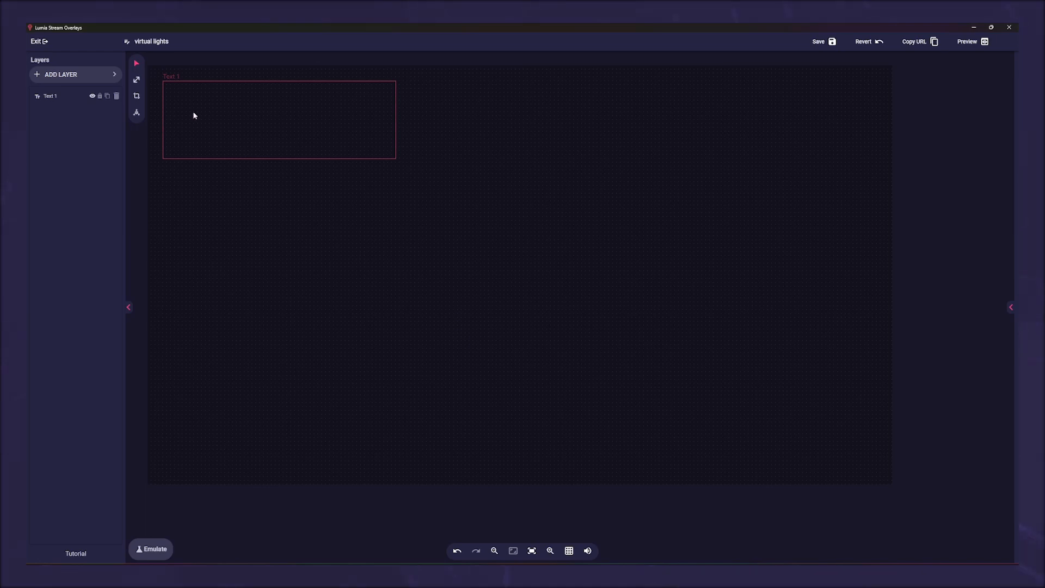
# Back in the overlay editor, add a video layer that uses cam-nameplate-blank-animated.webm from the media library
pyautogui.click(107, 80)
pyautogui.click(212, 163)
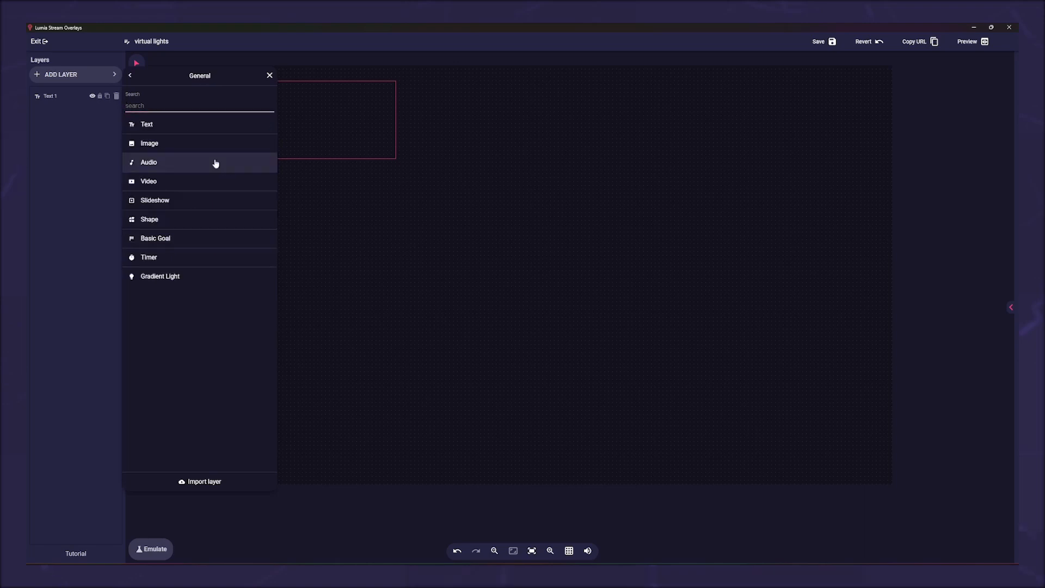
pyautogui.click(196, 182)
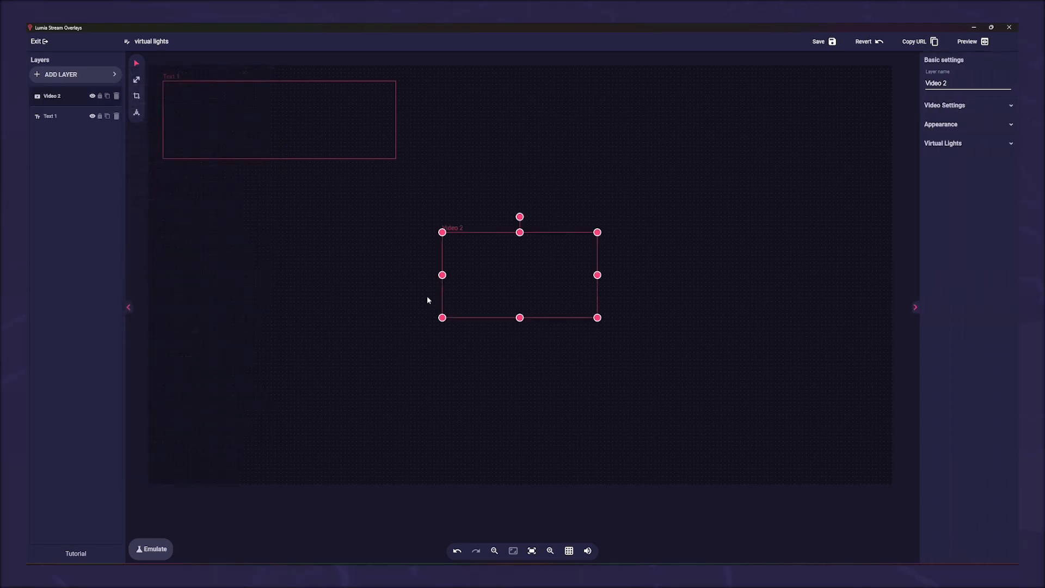
pyautogui.click(934, 106)
pyautogui.click(963, 175)
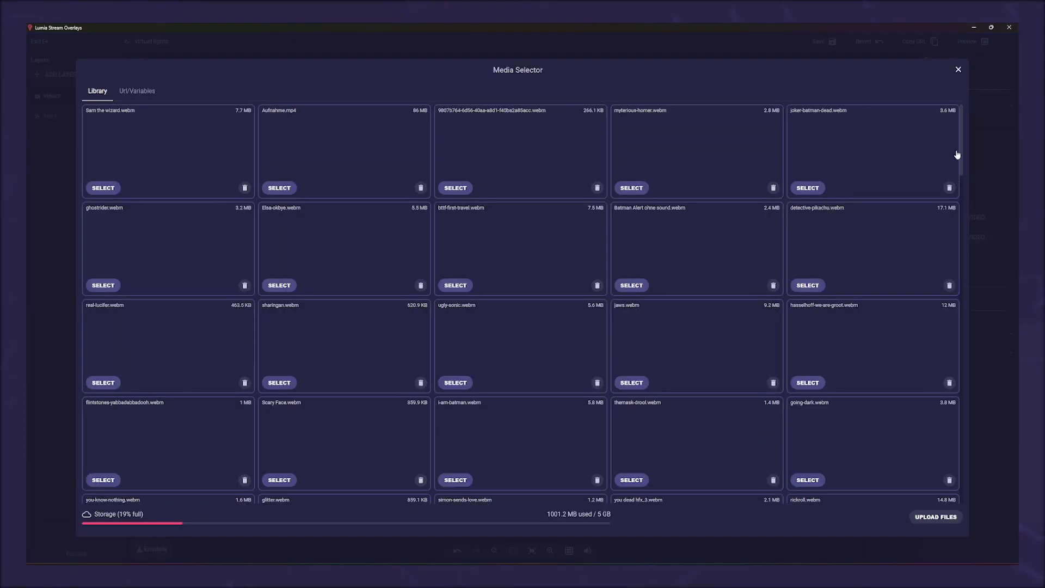
pyautogui.moveTo(962, 154); pyautogui.dragTo(980, 502)
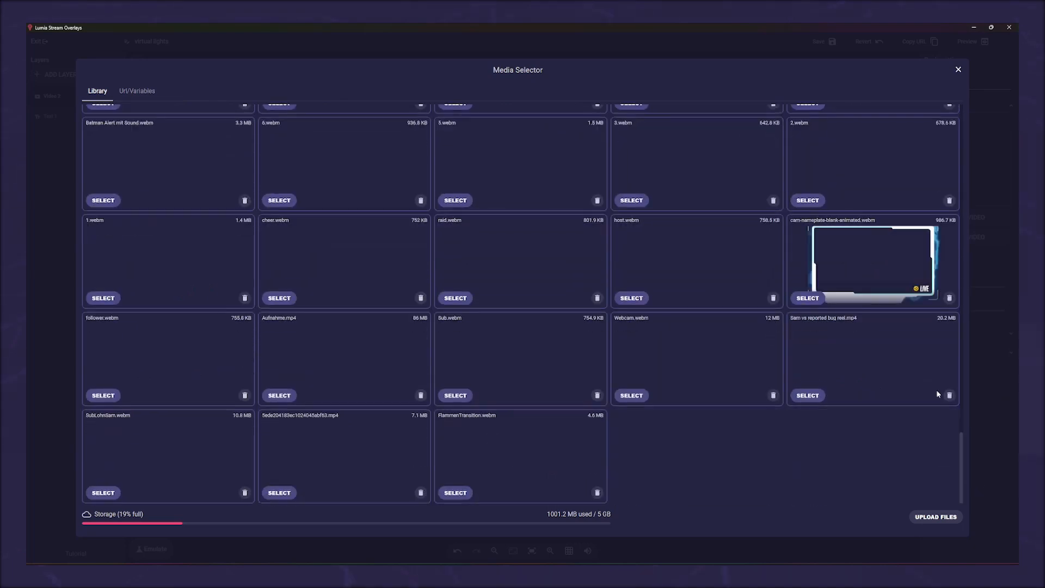
pyautogui.click(808, 298)
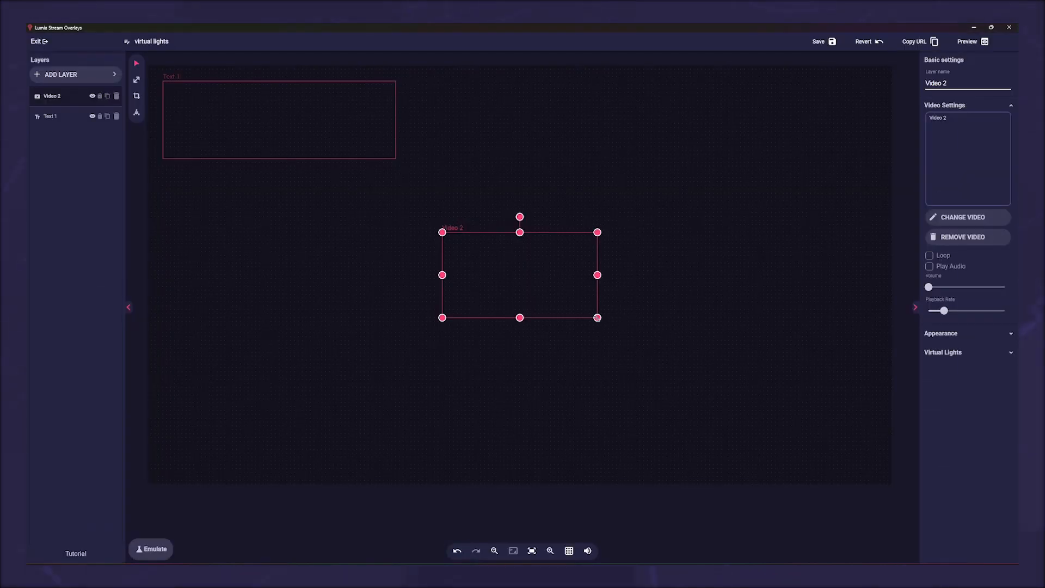
# Enlarge the video layer on the canvas by about 40 percent and turn on looping for it
pyautogui.moveTo(597, 317); pyautogui.dragTo(658, 359)
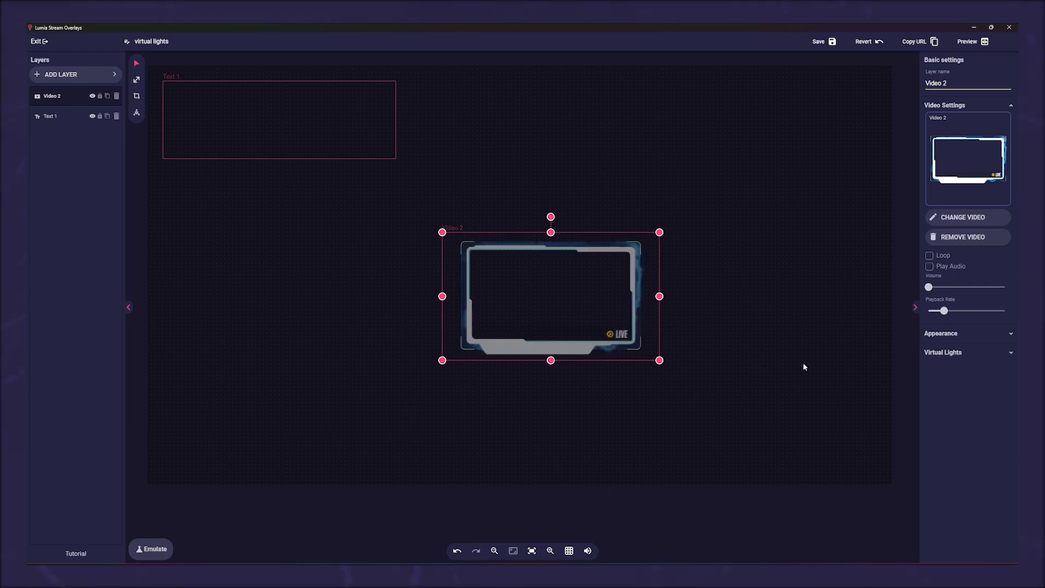
pyautogui.click(928, 255)
# Add the Only for text virtual light to the video layer with Foreground as the target to change
pyautogui.click(930, 353)
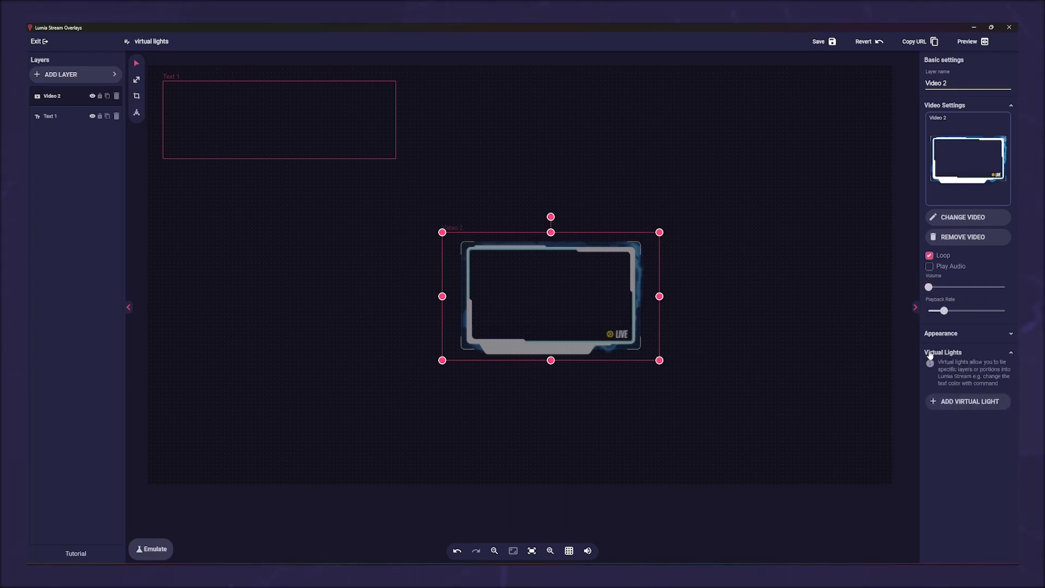
pyautogui.click(956, 403)
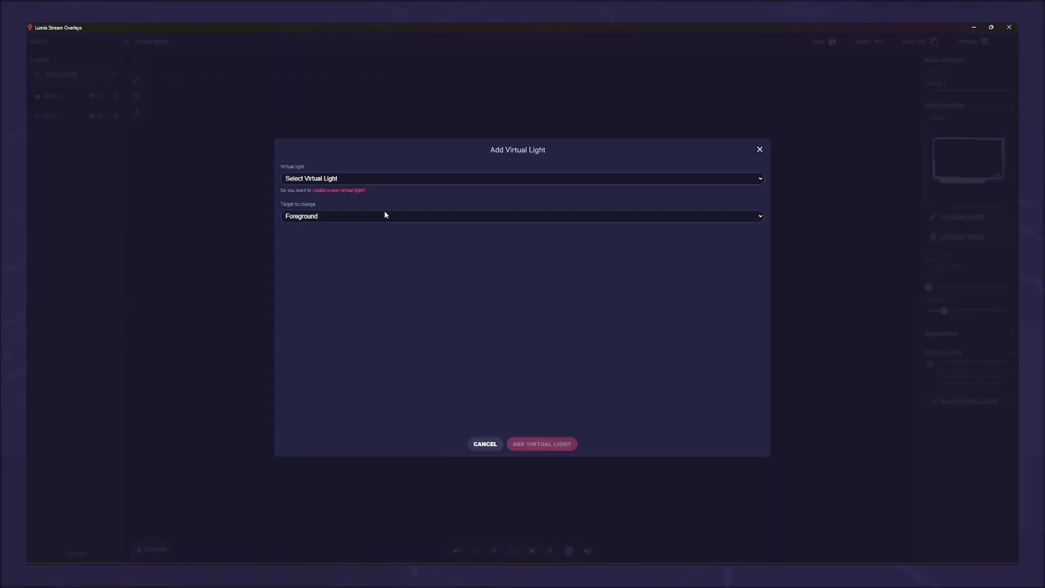
pyautogui.click(344, 182)
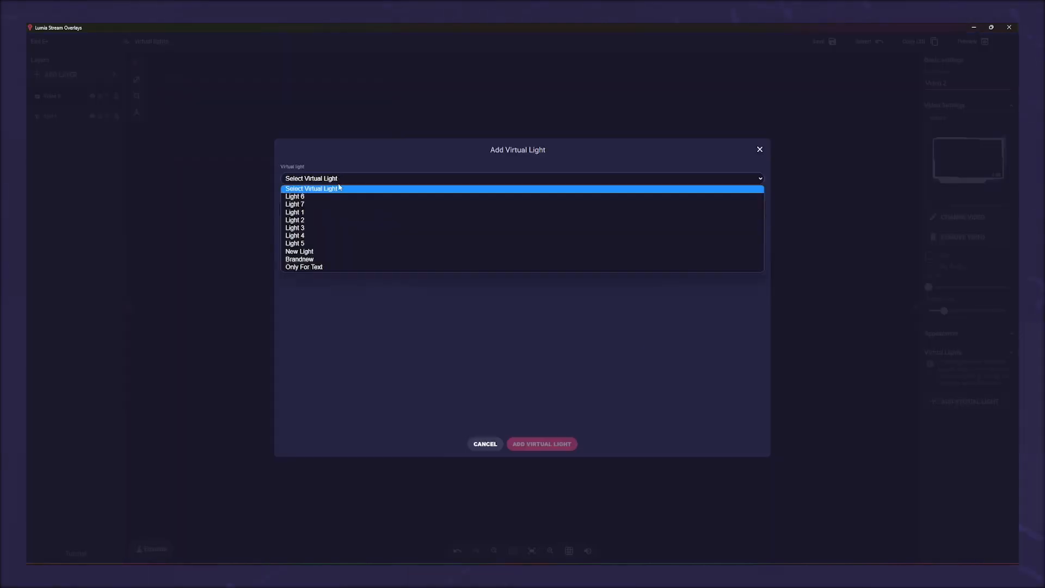
pyautogui.click(330, 268)
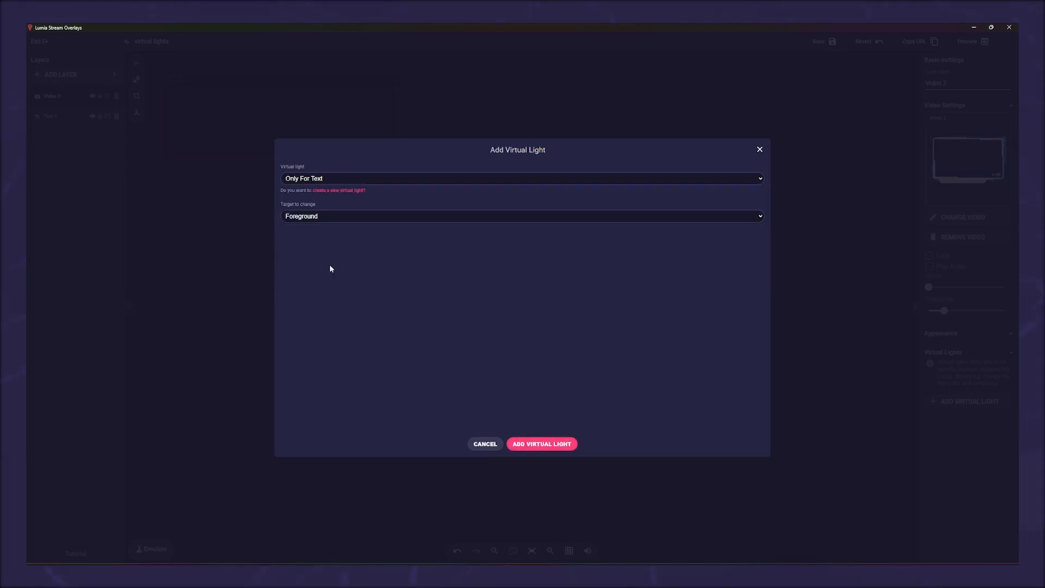
pyautogui.click(365, 217)
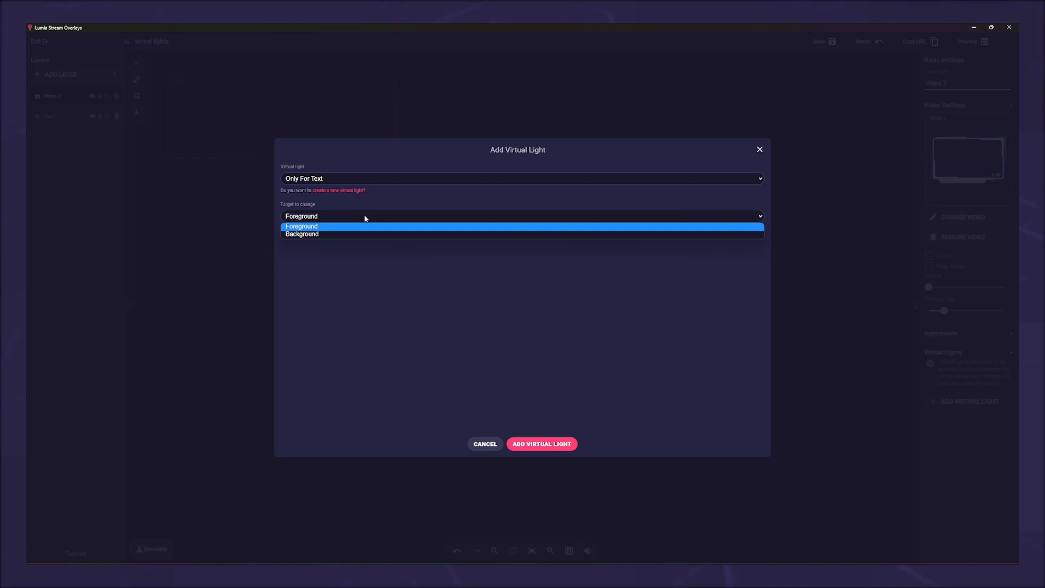
pyautogui.click(376, 226)
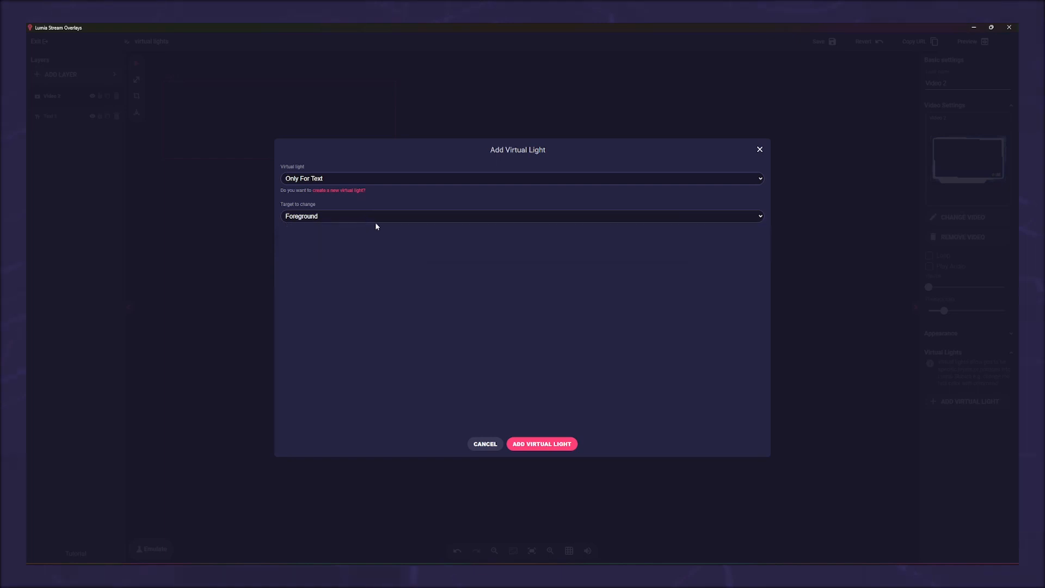
pyautogui.click(549, 446)
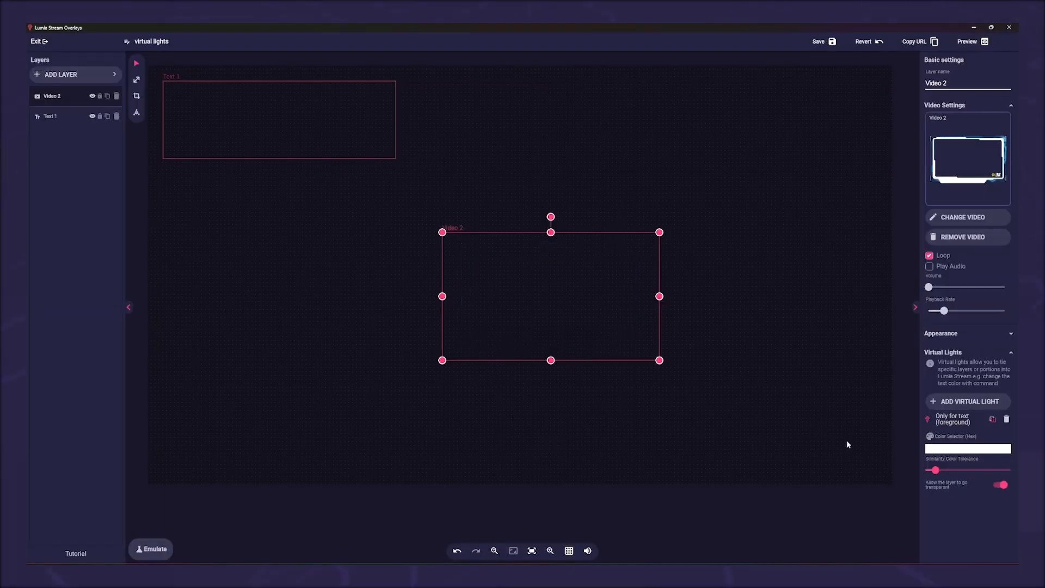
# Sample the nameplate frame's white as the virtual light's colour and extend the video layer downward to fit the whole nameplate
pyautogui.click(931, 448)
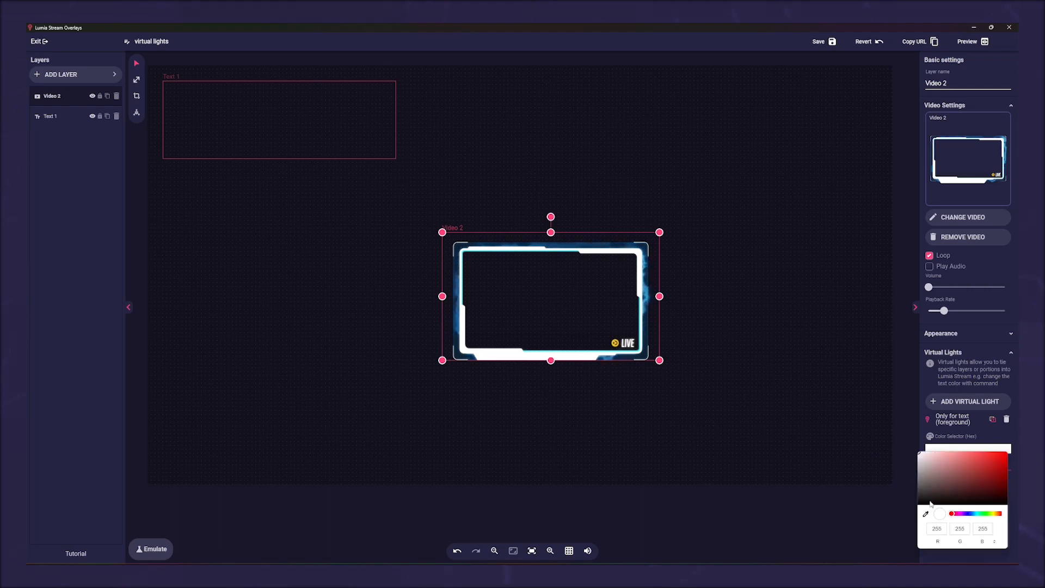
pyautogui.click(926, 514)
pyautogui.click(513, 354)
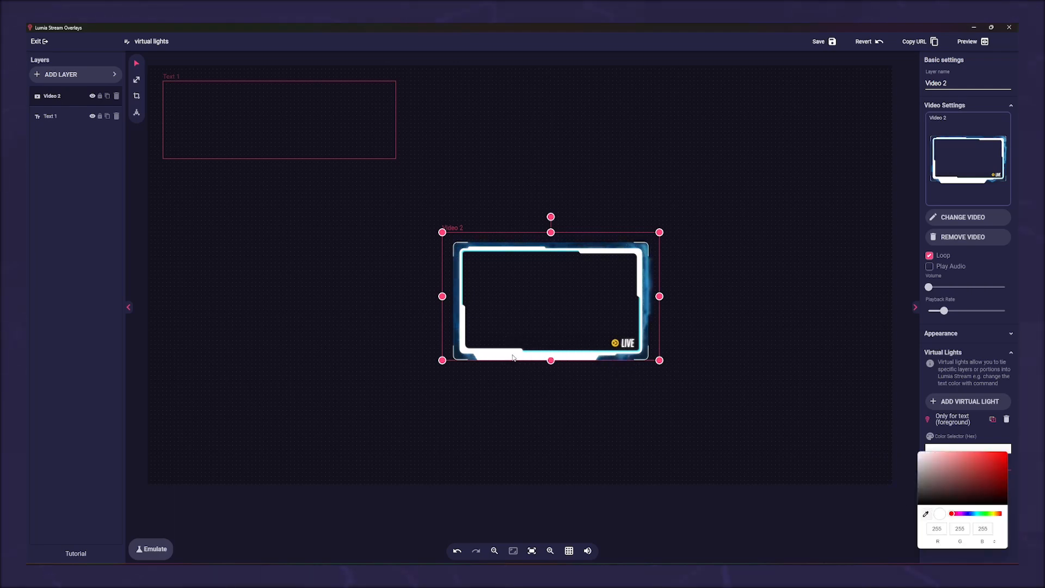
pyautogui.moveTo(549, 362); pyautogui.dragTo(552, 376)
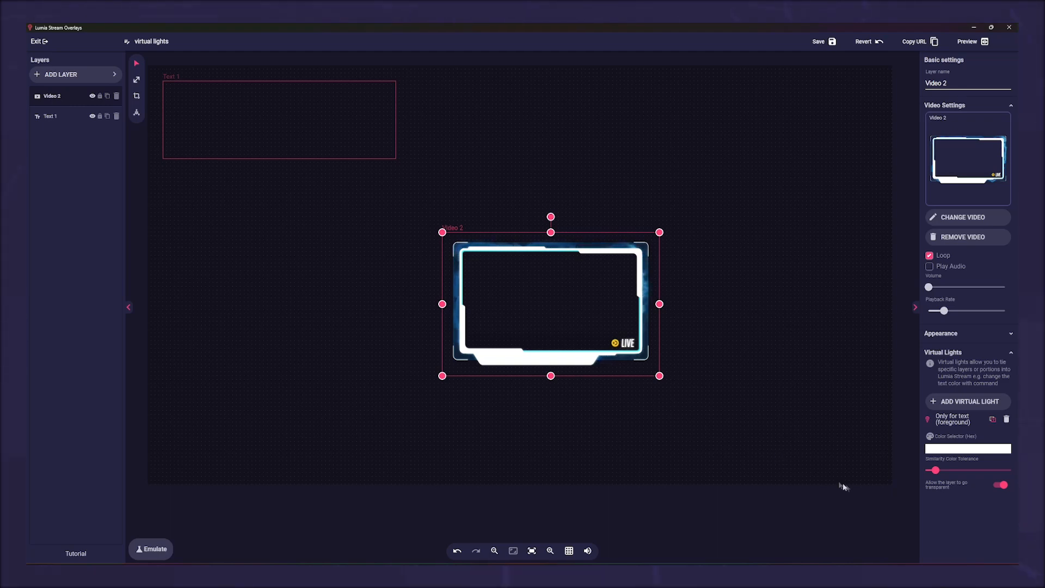
# Slightly raise the virtual light's similarity color tolerance with layer transparency allowed, and move the video layer up beside the text layer
pyautogui.click(997, 485)
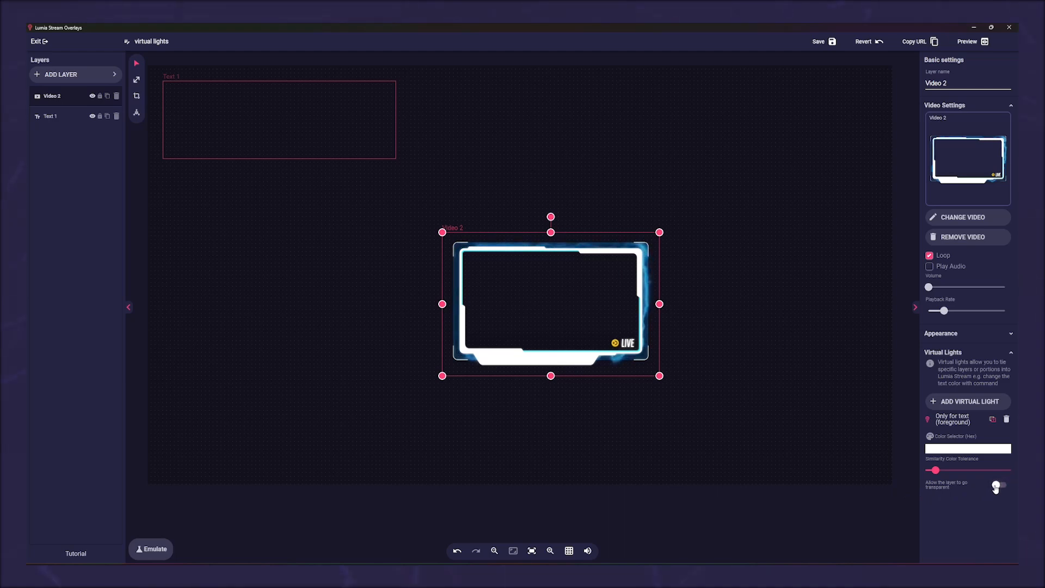
pyautogui.click(997, 485)
pyautogui.moveTo(935, 470); pyautogui.dragTo(942, 473)
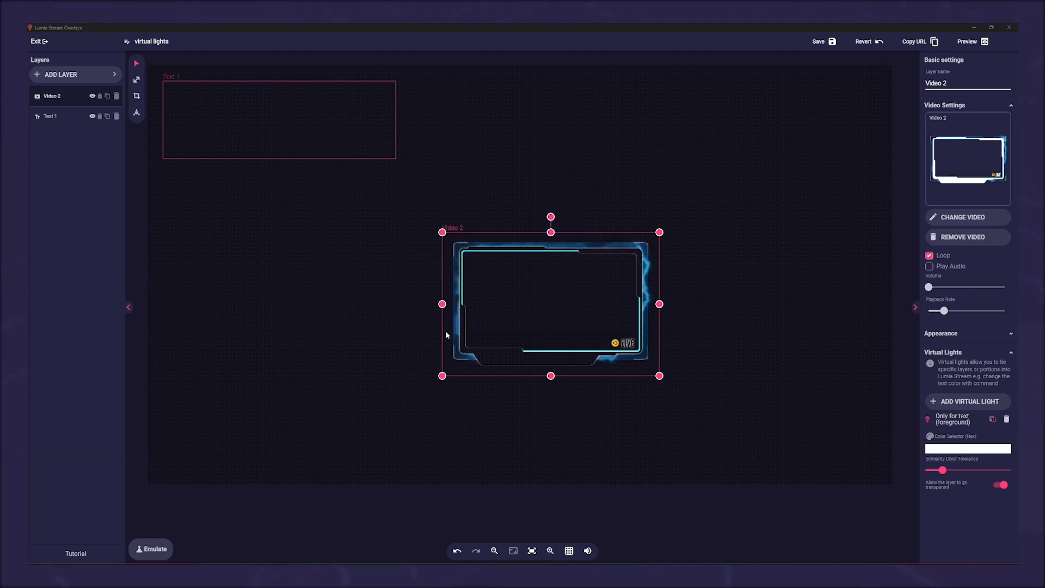
pyautogui.moveTo(541, 315); pyautogui.dragTo(512, 142)
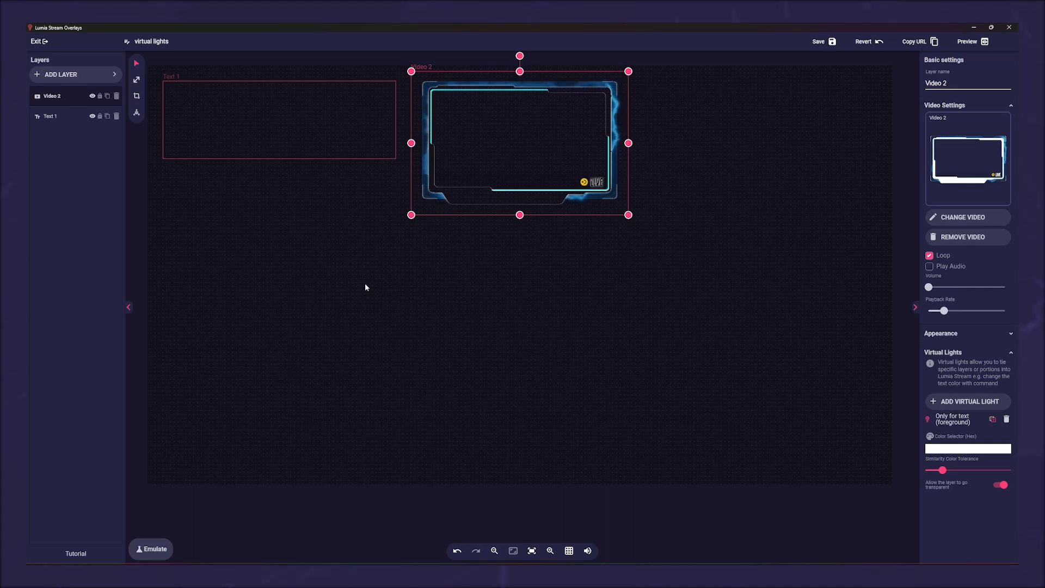
# Add a gradient light layer and enlarge it toward the lower left, beneath the text and video layers
pyautogui.click(100, 76)
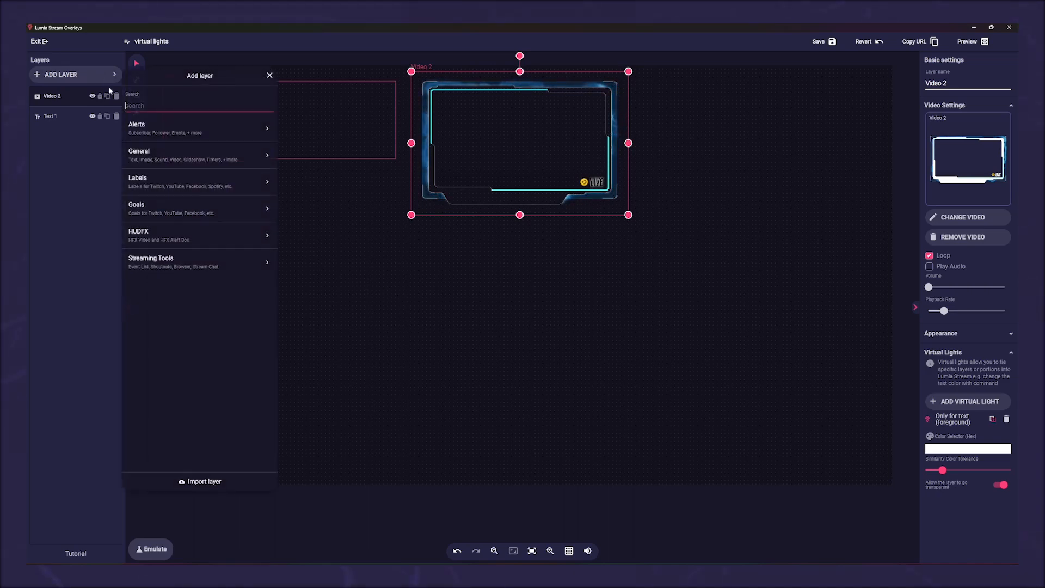
pyautogui.click(163, 129)
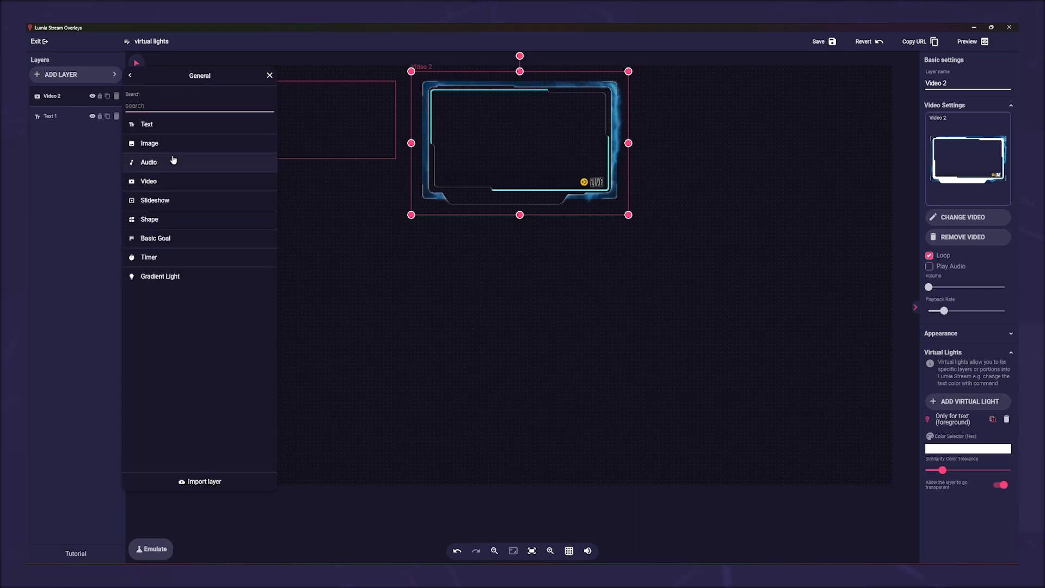
pyautogui.click(173, 277)
pyautogui.moveTo(377, 291); pyautogui.dragTo(287, 360)
# Create a virtual light named Gradient 1 and add it to the gradient light layer with Gradient as the target
pyautogui.click(953, 194)
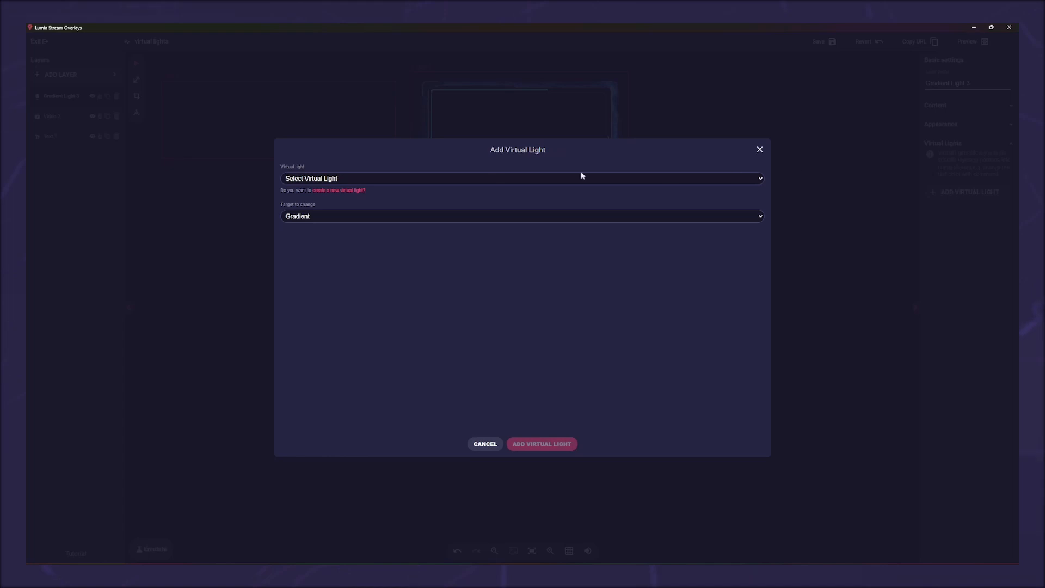
pyautogui.click(354, 191)
pyautogui.click(347, 181)
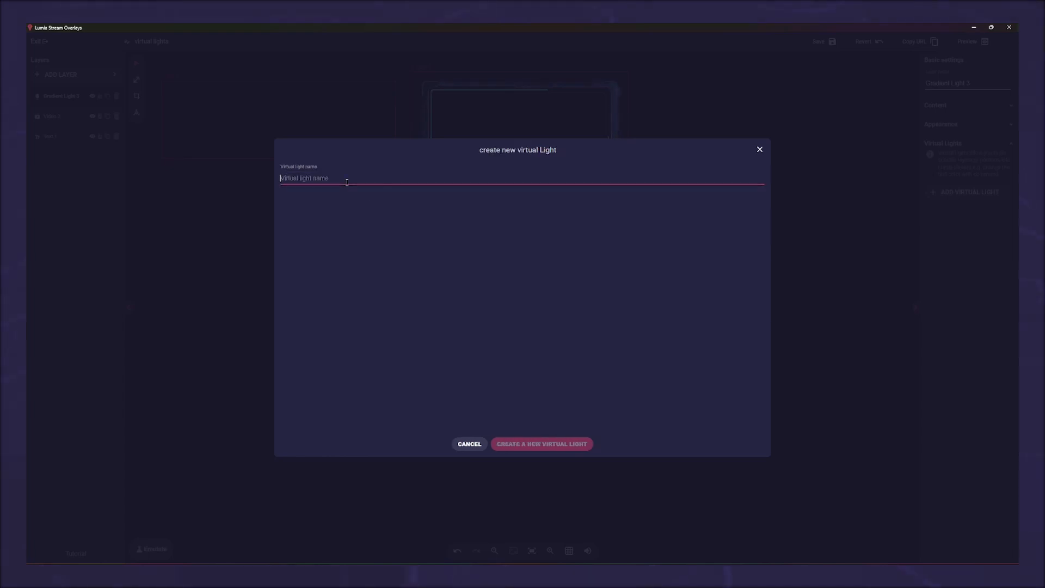
pyautogui.write('Gradient 1')
pyautogui.click(536, 443)
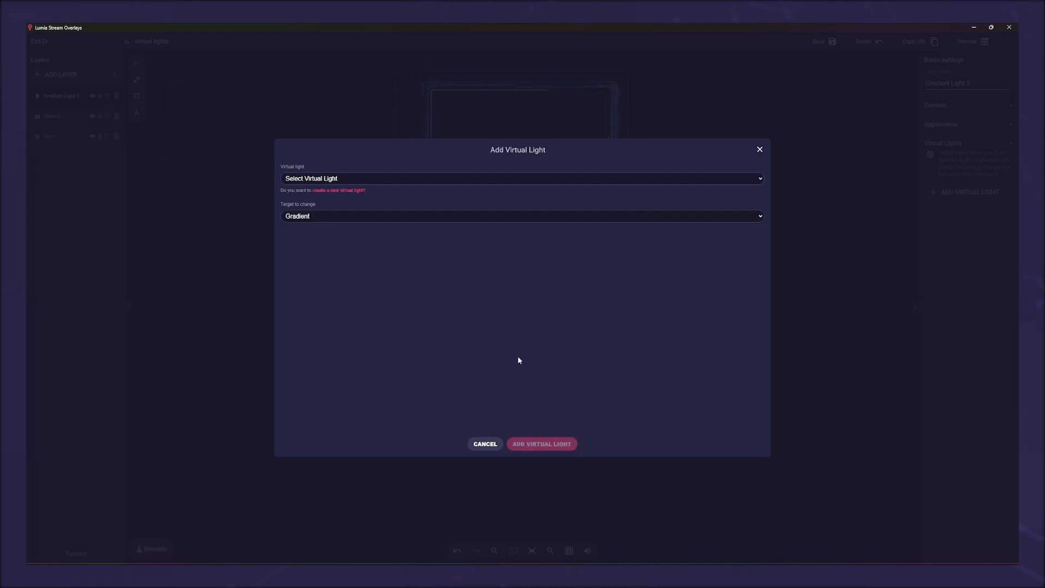
pyautogui.click(411, 180)
pyautogui.click(370, 275)
pyautogui.click(542, 444)
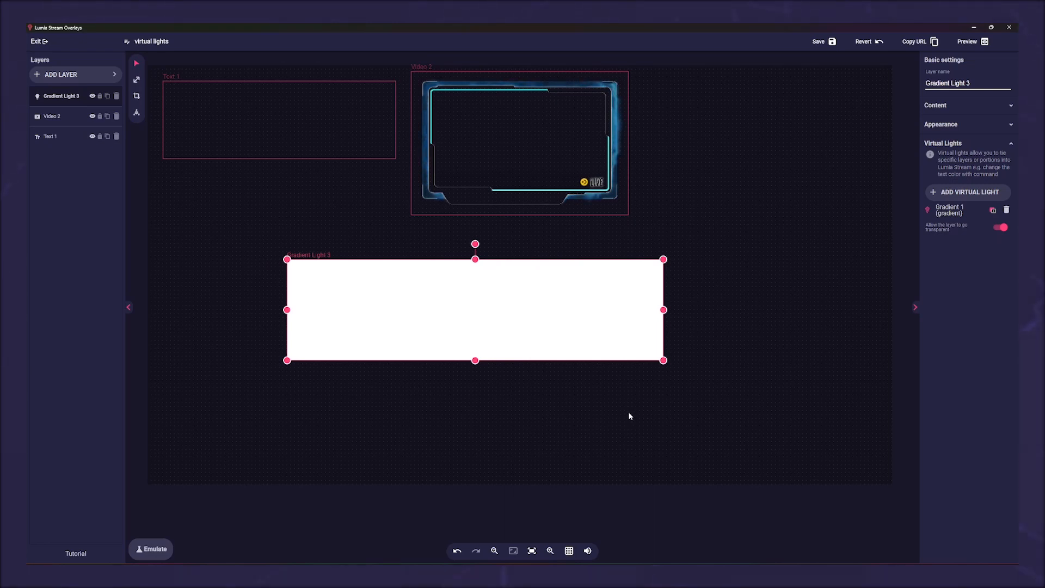
# Create a second virtual light named Gradient 2 and add it to the gradient light layer's Gradient target
pyautogui.click(969, 191)
pyautogui.click(570, 179)
pyautogui.click(435, 333)
pyautogui.click(343, 190)
pyautogui.write('Gra')
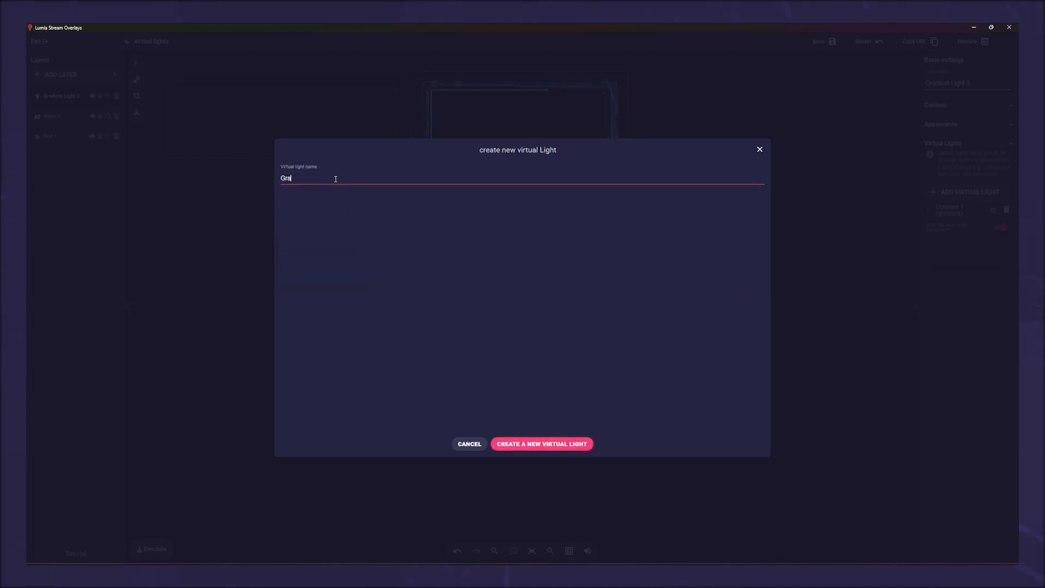
pyautogui.press('Return')
pyautogui.click(385, 178)
pyautogui.click(380, 282)
pyautogui.click(542, 444)
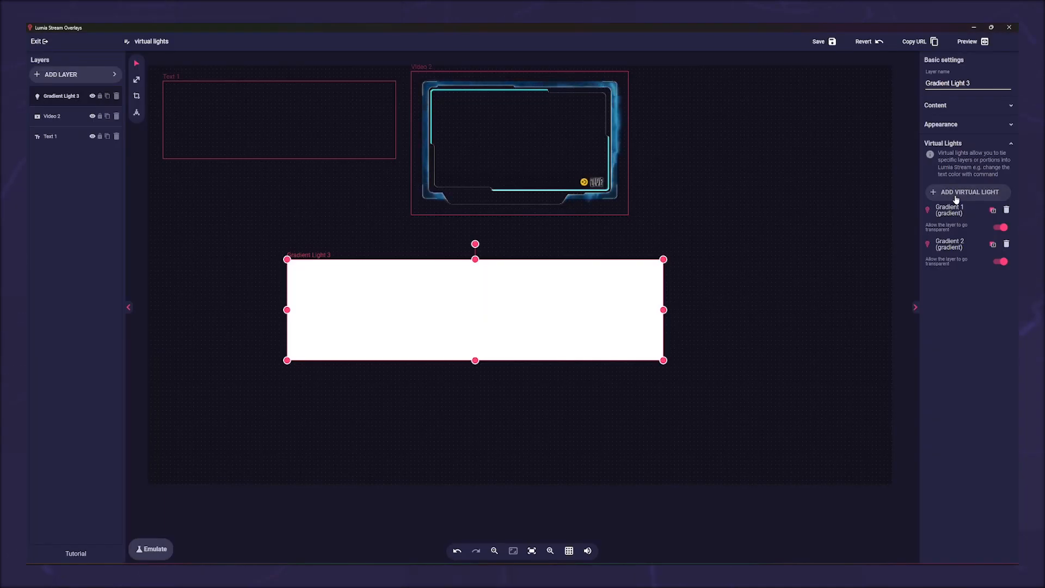
# Create a third virtual light named Gradient 3 and add it to the gradient light layer's Gradient target
pyautogui.click(956, 197)
pyautogui.click(332, 177)
pyautogui.click(332, 181)
pyautogui.click(334, 188)
pyautogui.click(333, 181)
pyautogui.write('Gradie')
pyautogui.click(517, 444)
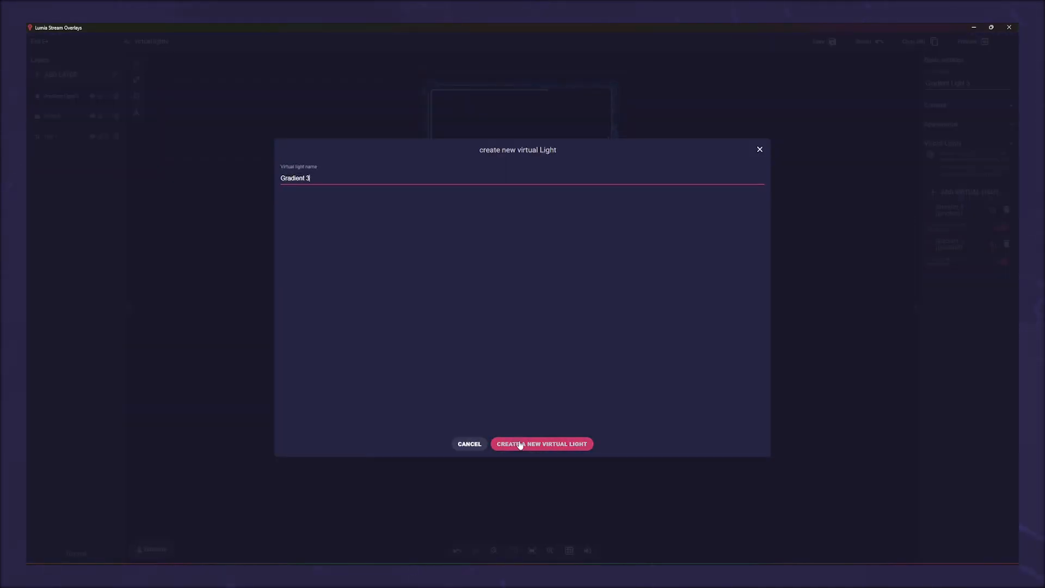
pyautogui.click(388, 181)
pyautogui.click(387, 291)
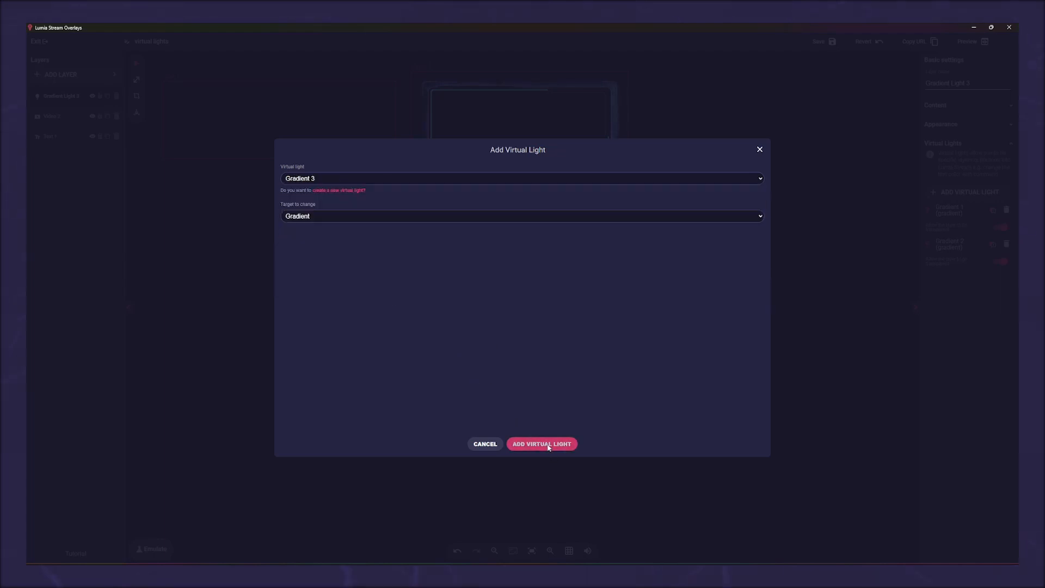
pyautogui.click(548, 444)
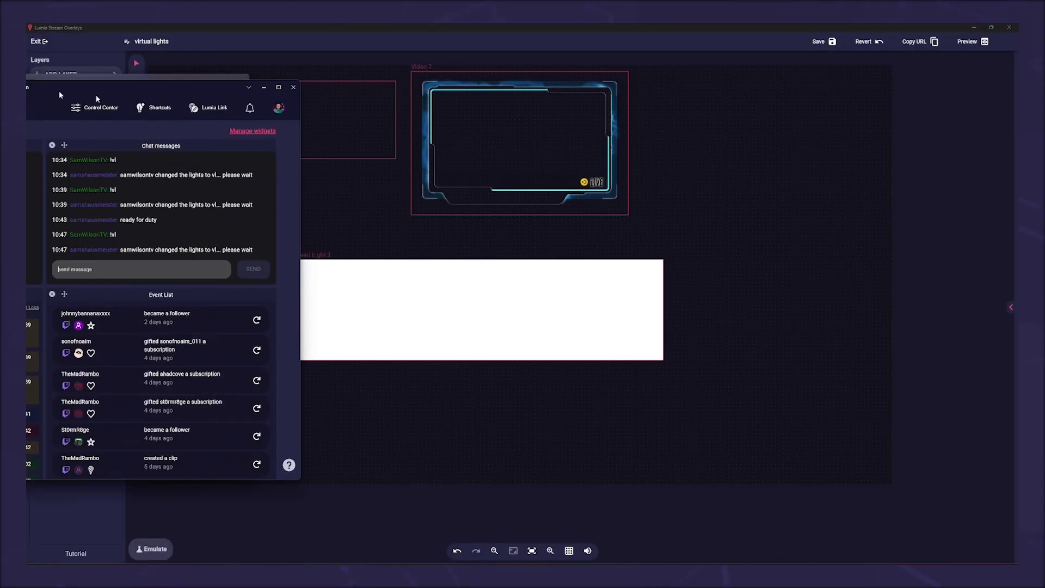
# Switch to the main Lumia Stream window and open the snow scene for editing
pyautogui.moveTo(60, 94); pyautogui.dragTo(438, 25)
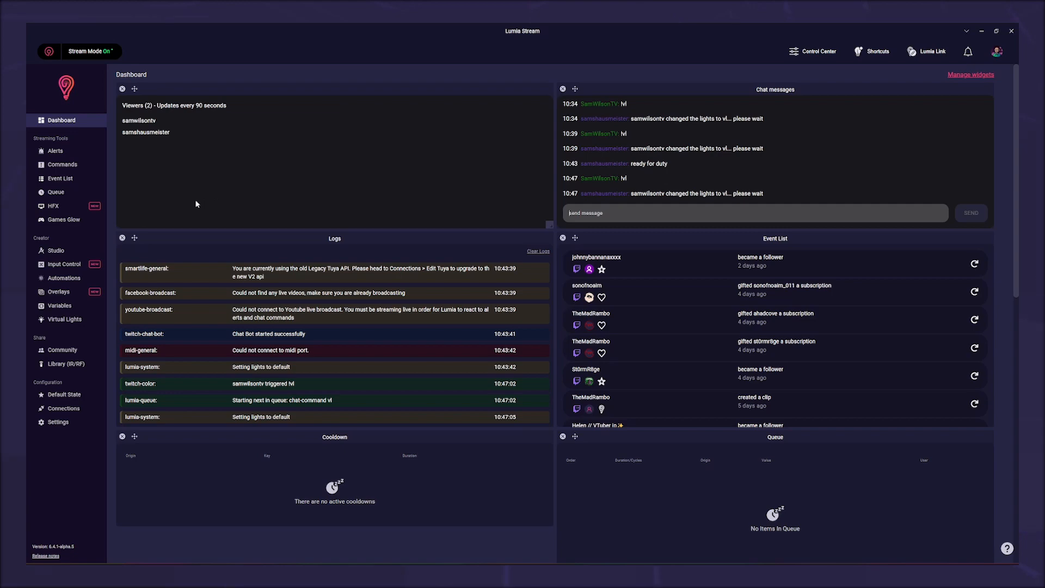
pyautogui.click(67, 250)
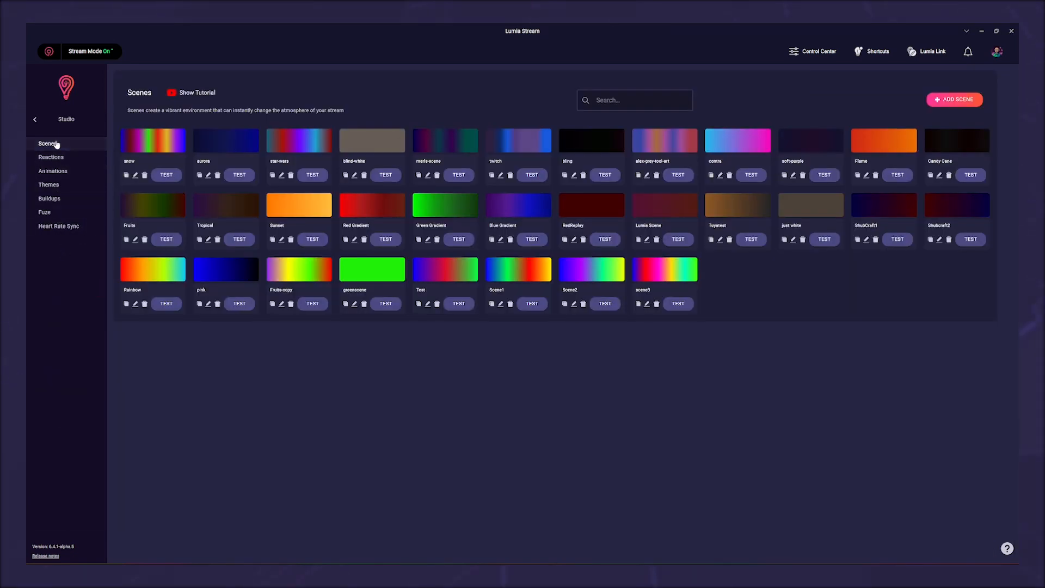
pyautogui.click(135, 175)
# Assign Gradient 1, Gradient 2 and Gradient 3 to the snow scene's first, second and third slots, and save and refresh the changes
pyautogui.moveTo(372, 281); pyautogui.dragTo(373, 455)
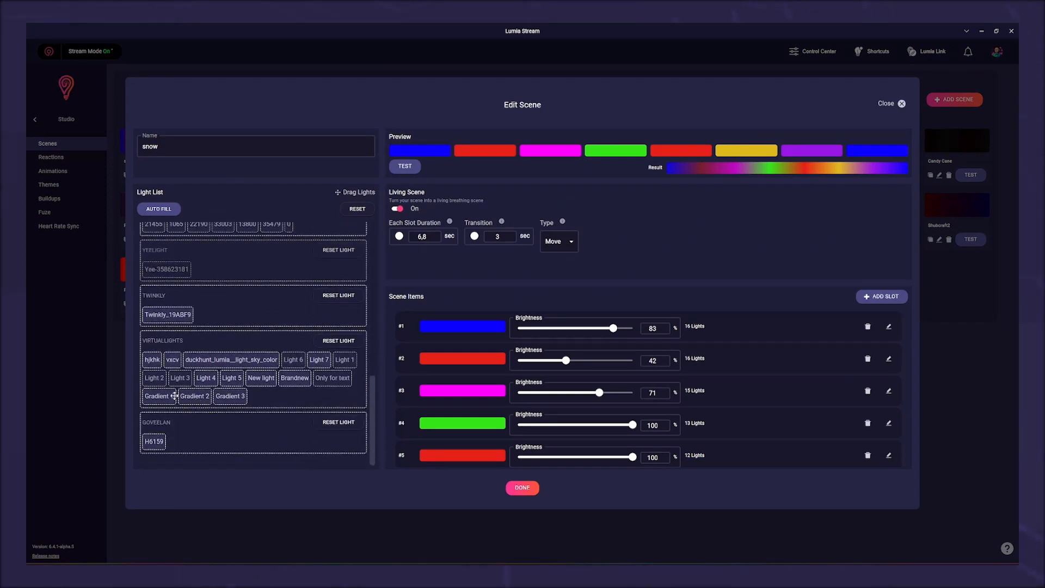
pyautogui.moveTo(186, 401); pyautogui.dragTo(746, 334)
pyautogui.moveTo(201, 395); pyautogui.dragTo(740, 362)
pyautogui.moveTo(230, 397); pyautogui.dragTo(734, 410)
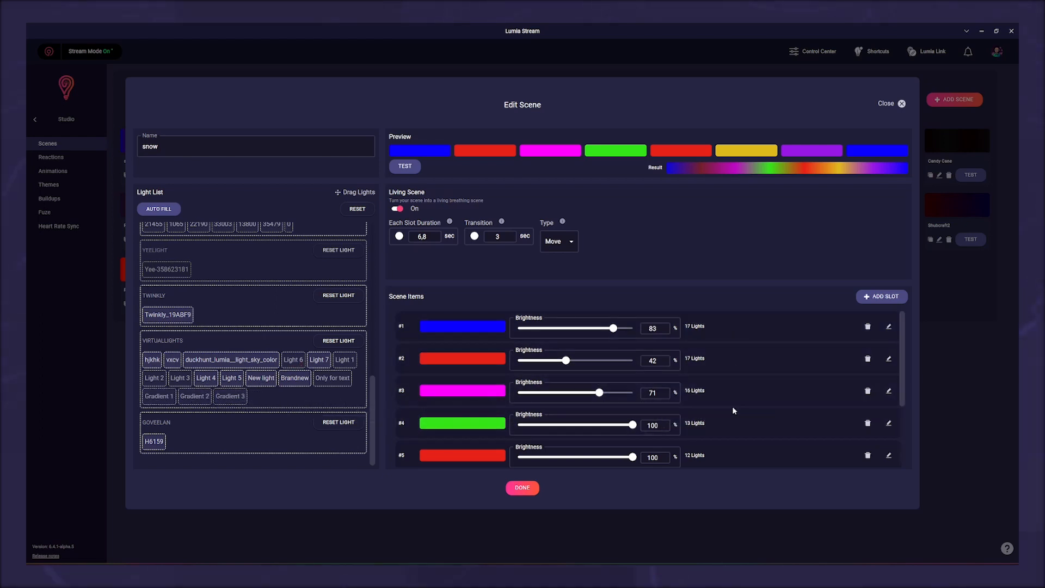
pyautogui.click(520, 488)
pyautogui.click(647, 548)
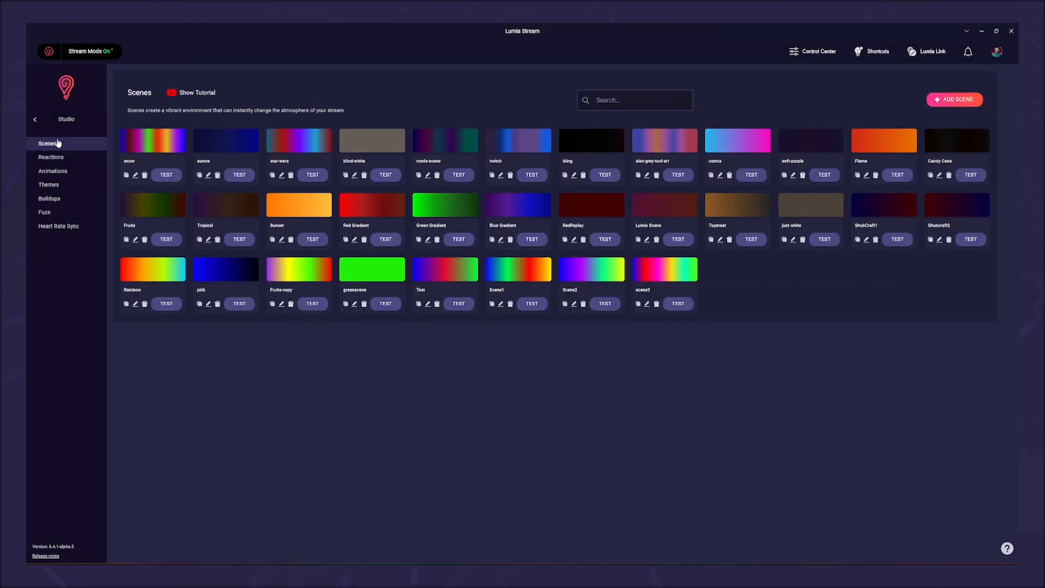
# Reapply Scene as the default light state type with the Snow scene
pyautogui.click(37, 121)
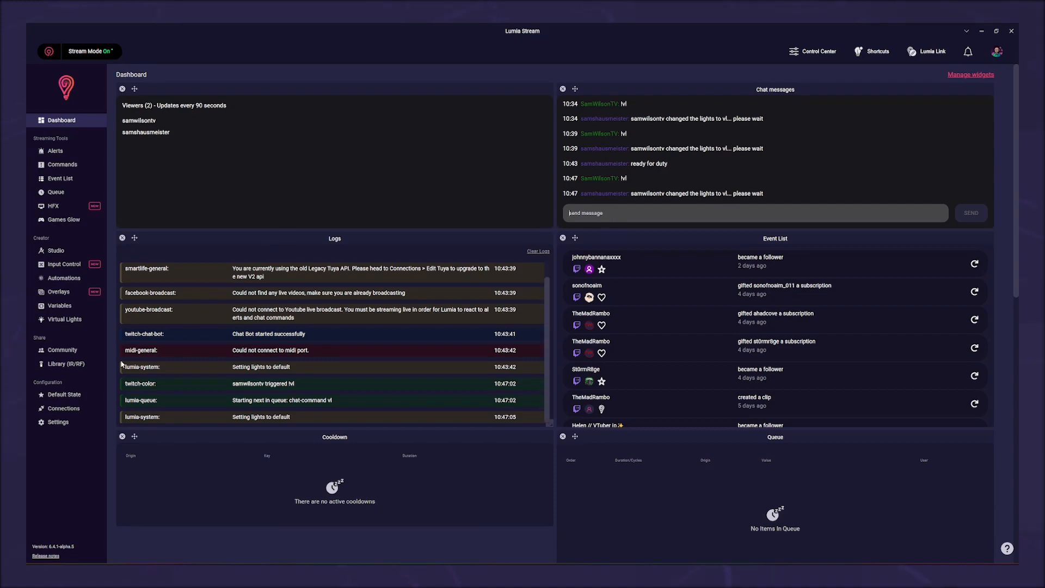
pyautogui.click(98, 388)
pyautogui.click(126, 150)
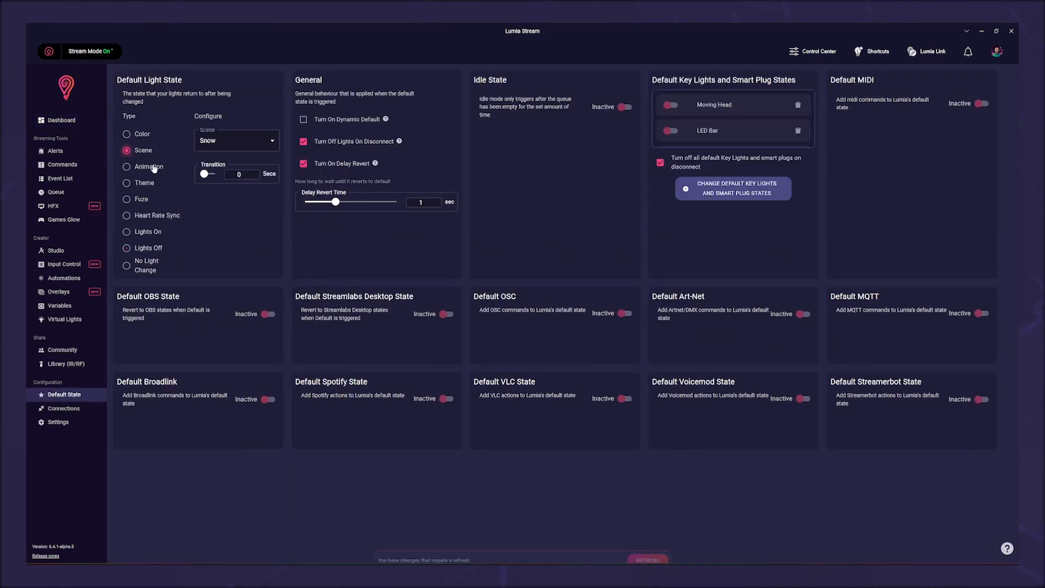